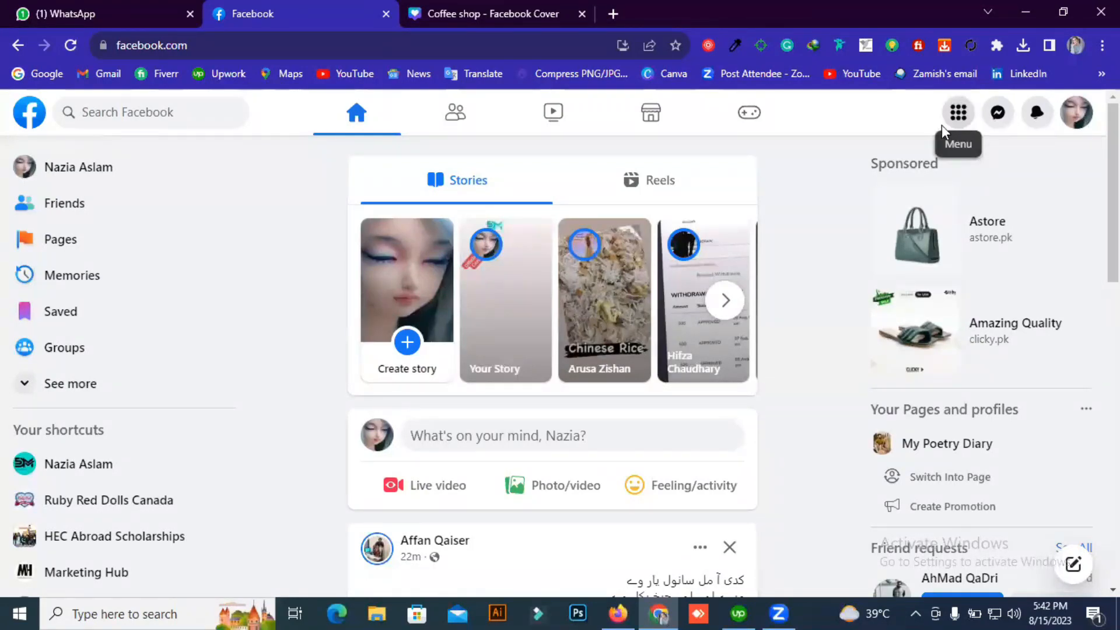
- Open Facebook's main menu from the top bar to show its Create options
click(959, 105)
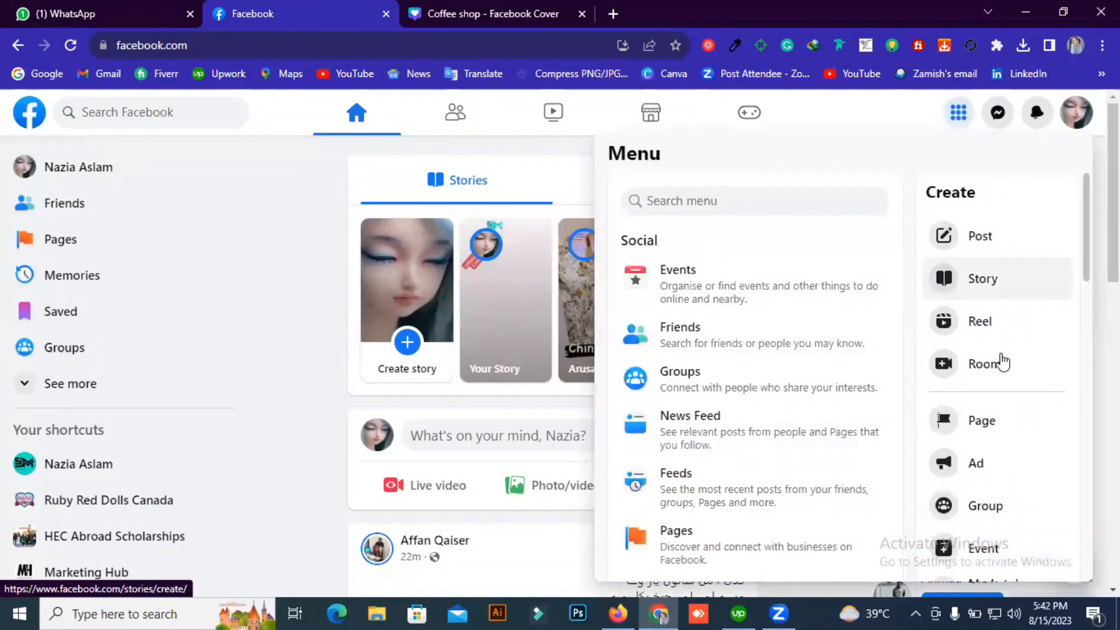
- Choose Page under Create to start the Create a Page form
click(974, 422)
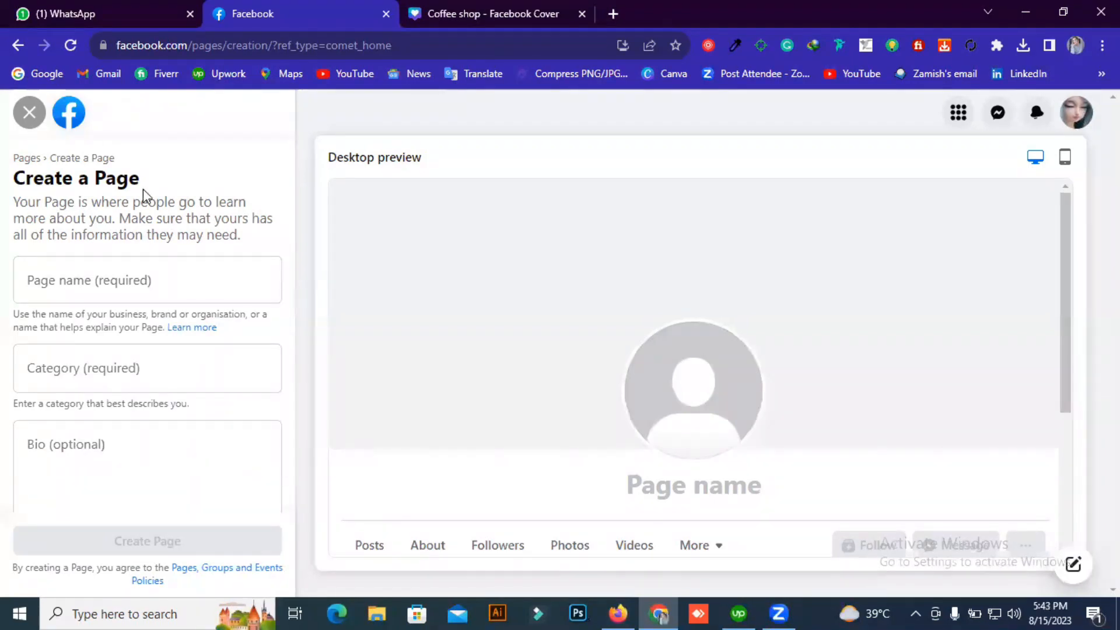
- Enter 'Coffee shop' as the Page name, fixing its capitalisation
click(143, 282)
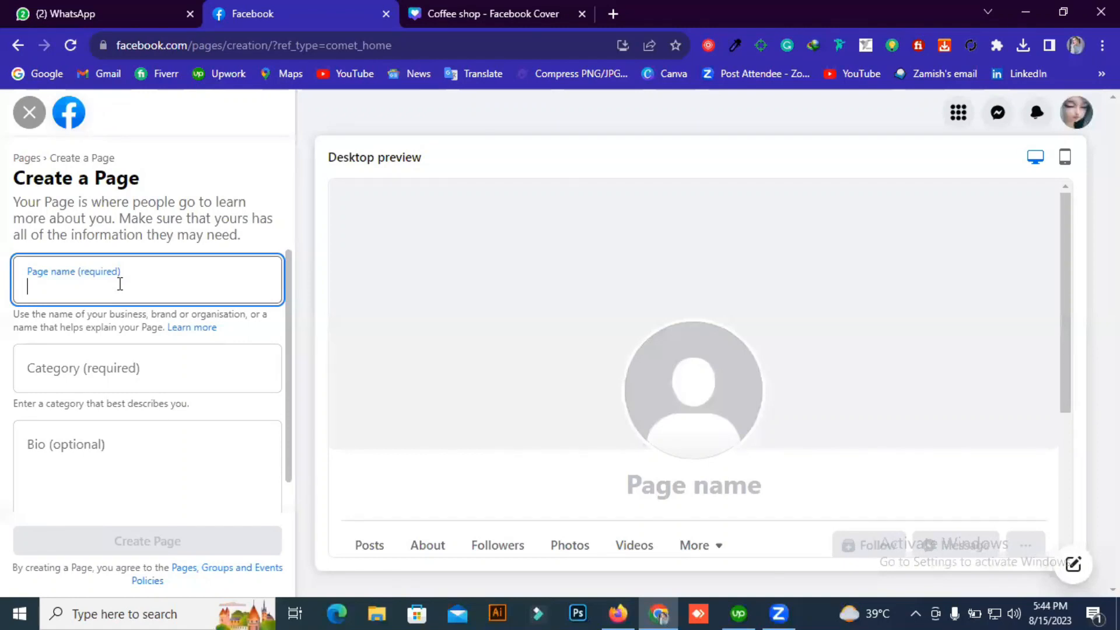
text(c)
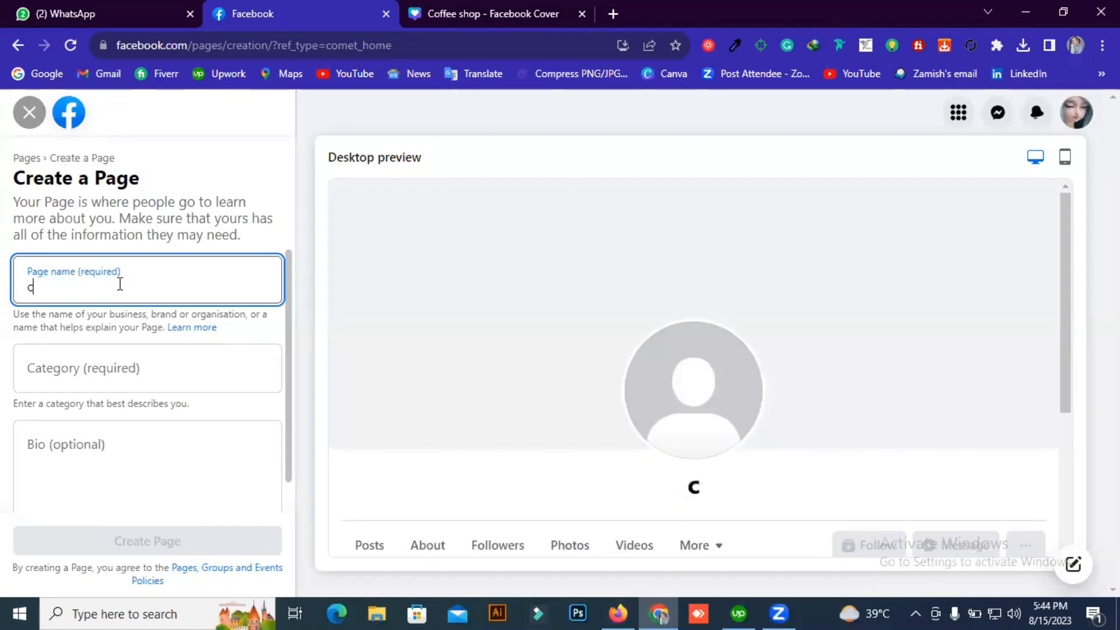
text(offee shop)
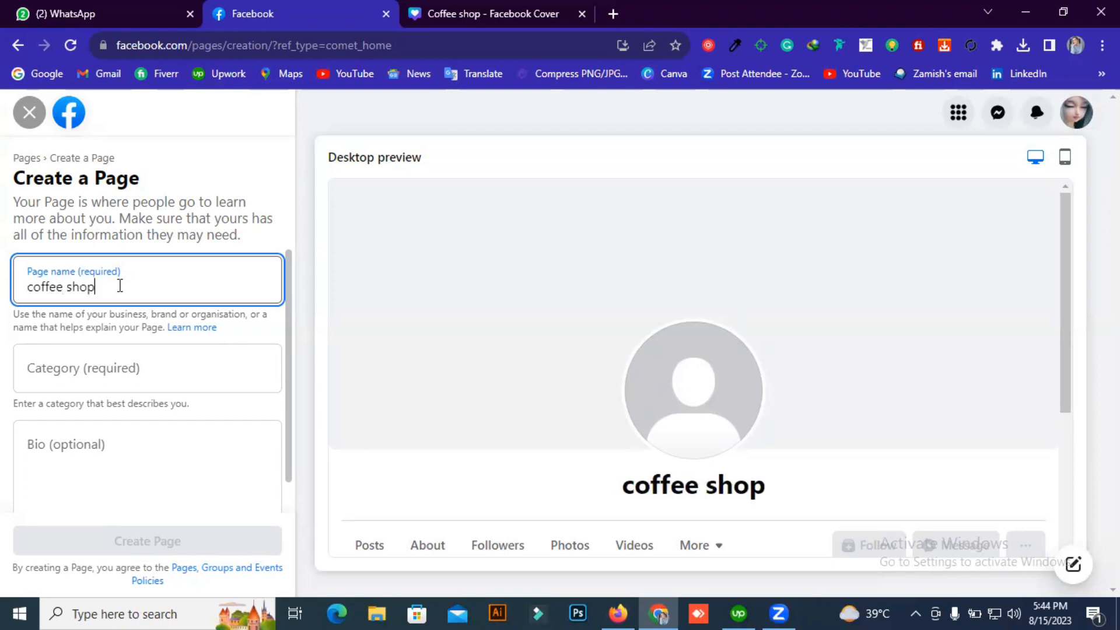
drag(26, 288, 64, 289)
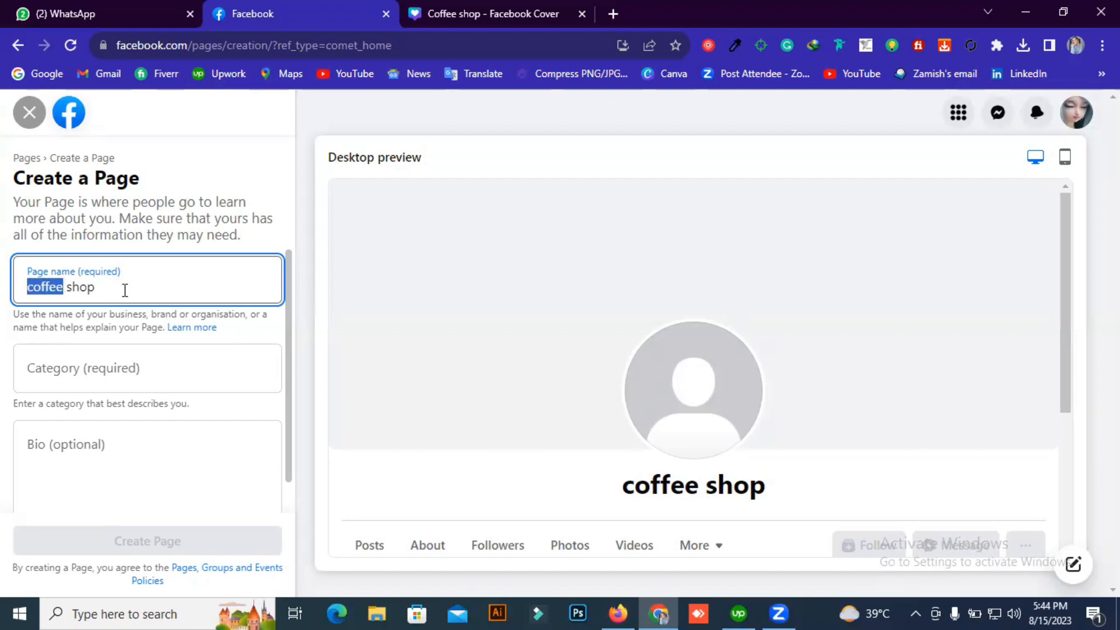
click(125, 290)
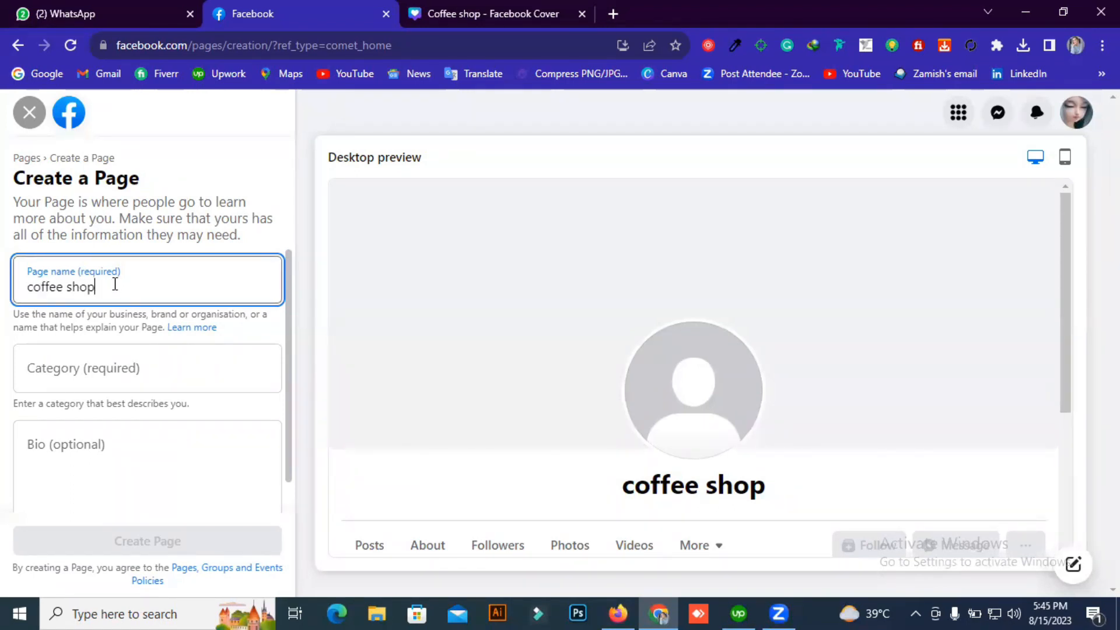
click(118, 377)
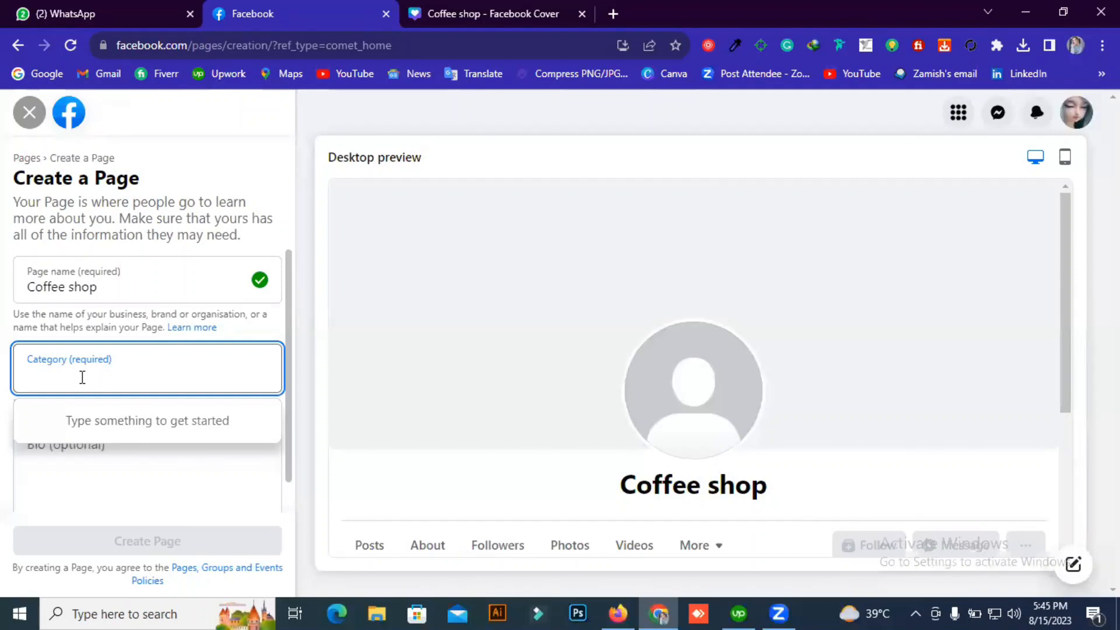
- Add the categories Food and drink, Coffee shop and Restaurant from the suggestions
text(drinks)
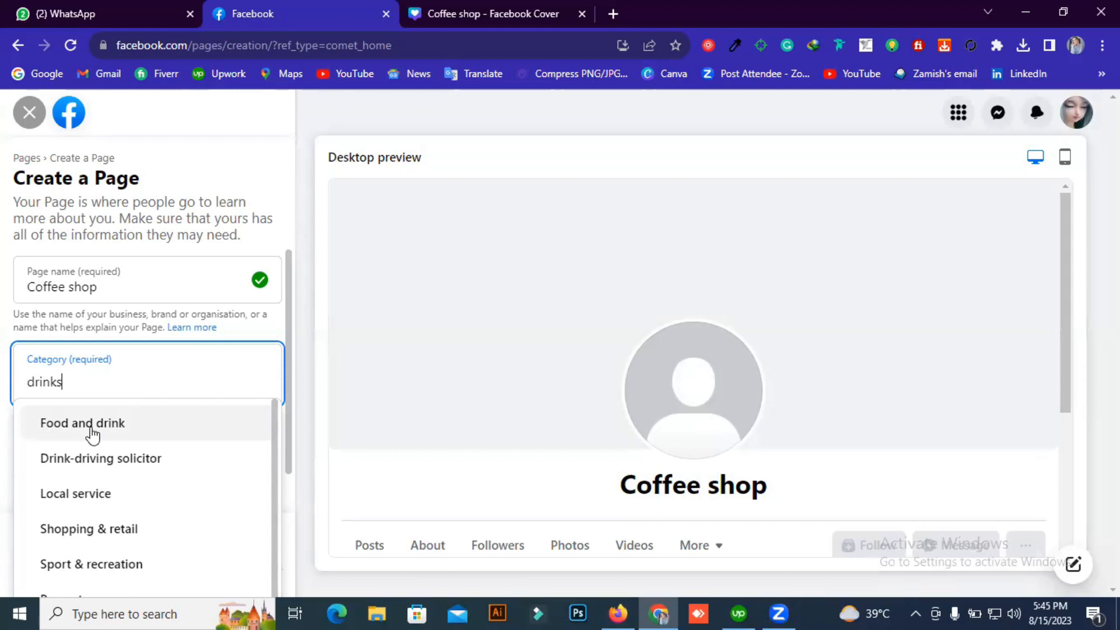
click(62, 425)
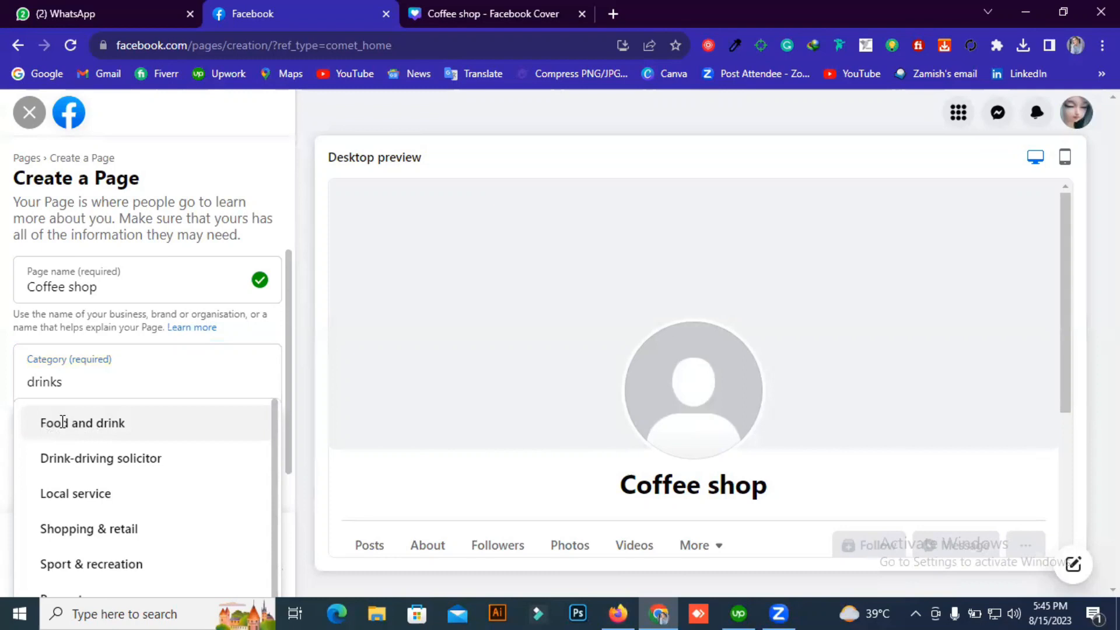
click(200, 382)
text(coffee)
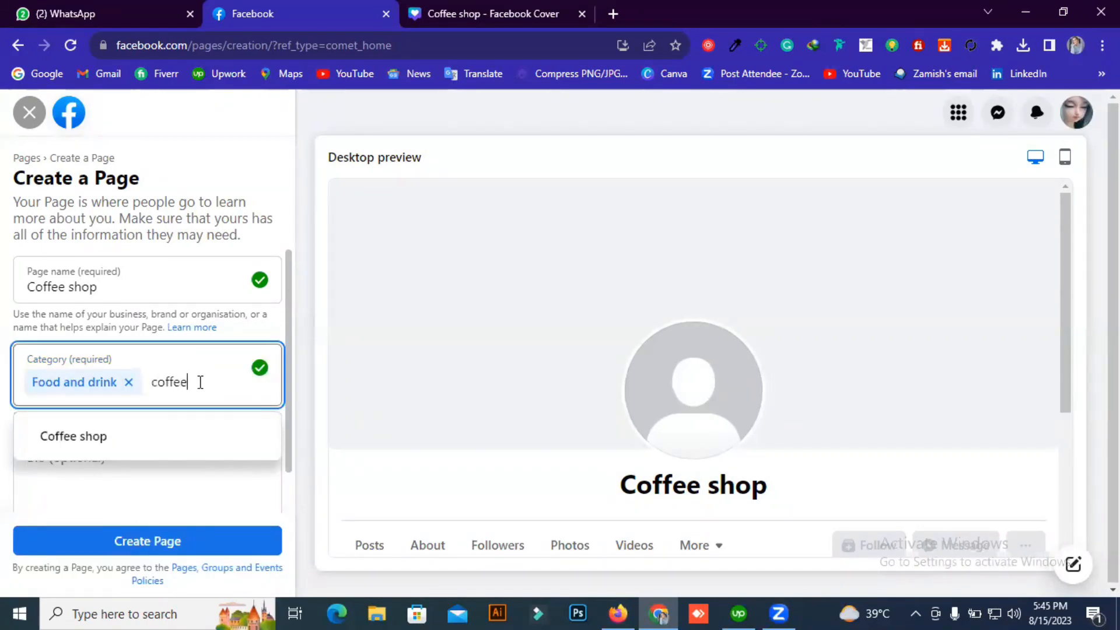
click(86, 441)
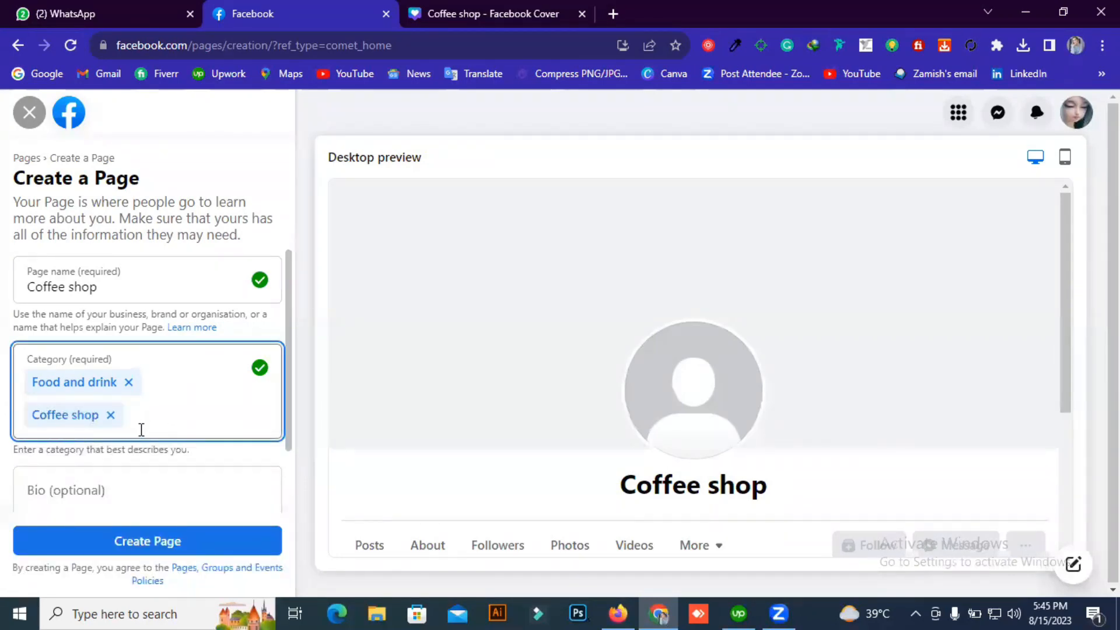
text(res)
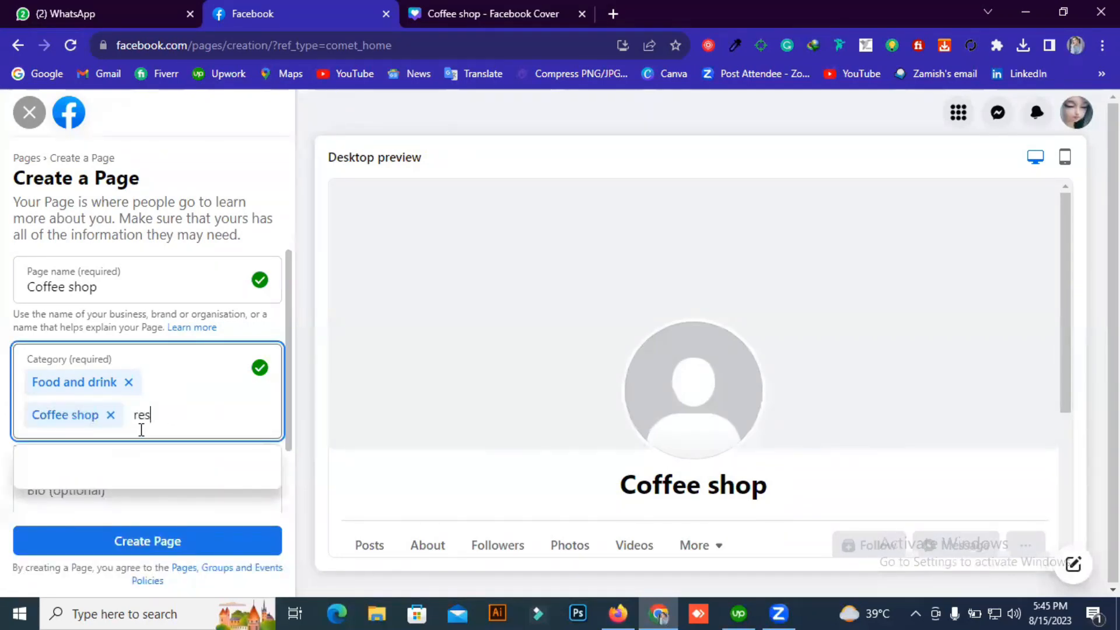
text(tu)
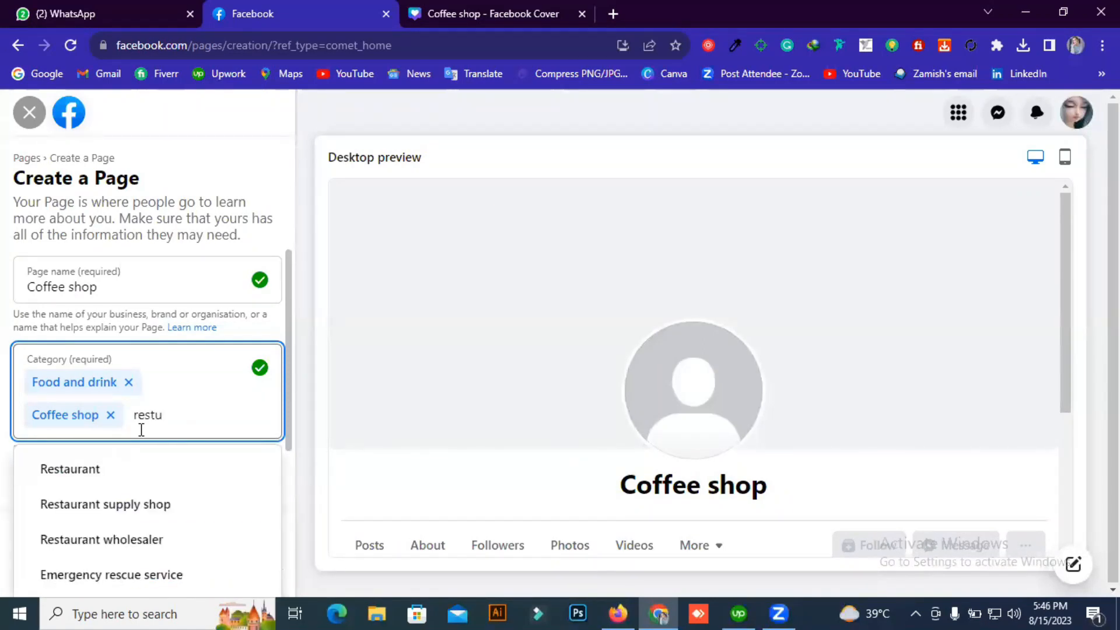
click(138, 469)
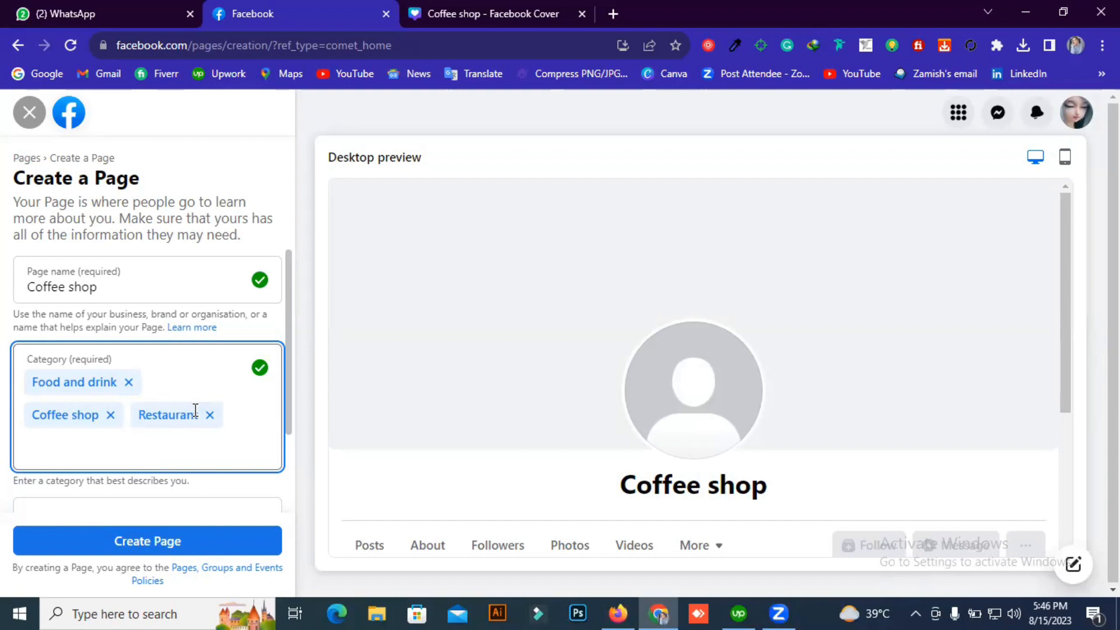
click(295, 353)
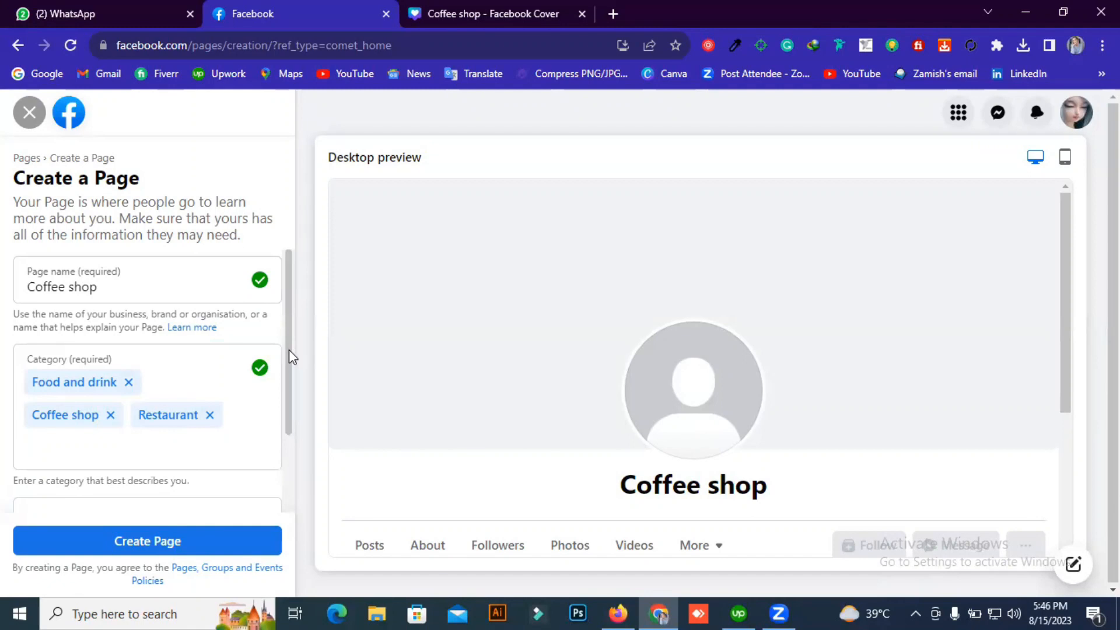
drag(289, 356, 282, 452)
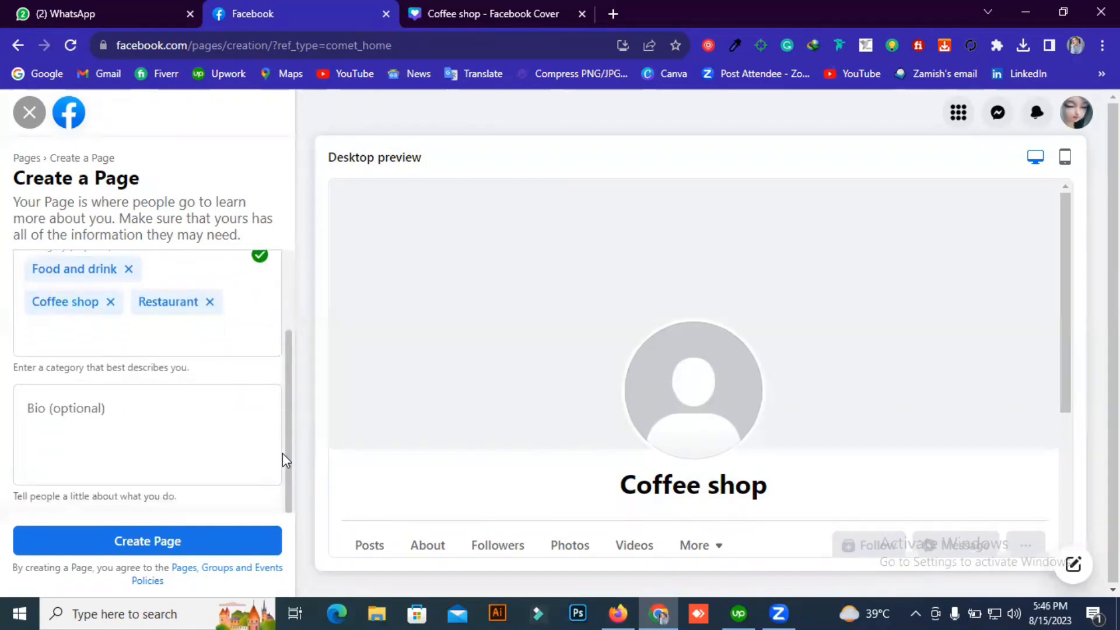
click(71, 414)
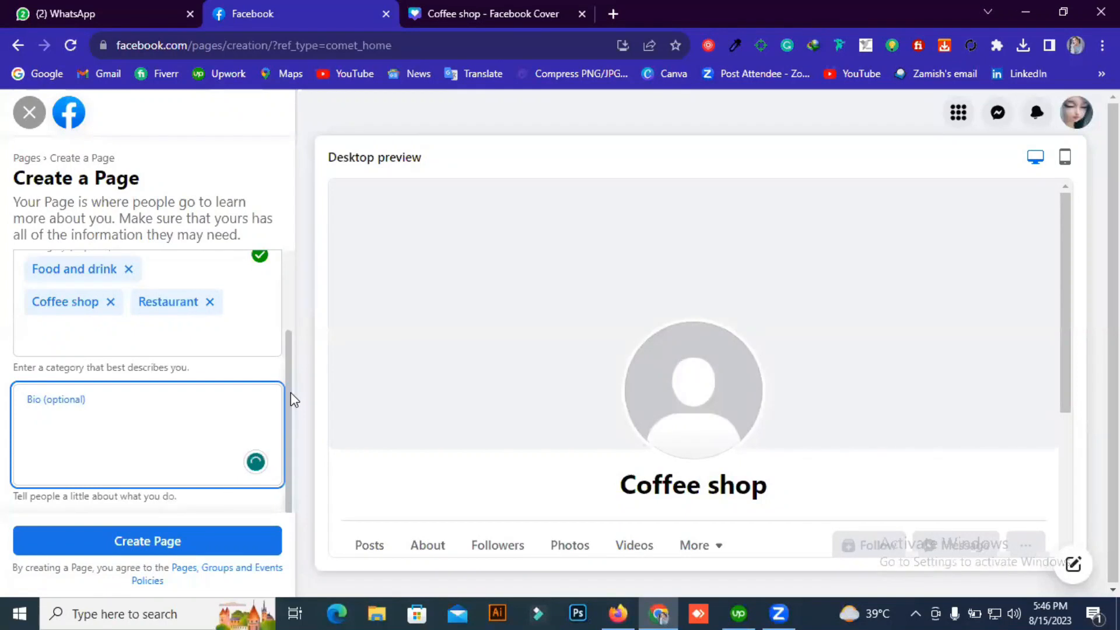
scroll(290, 392, up, 2)
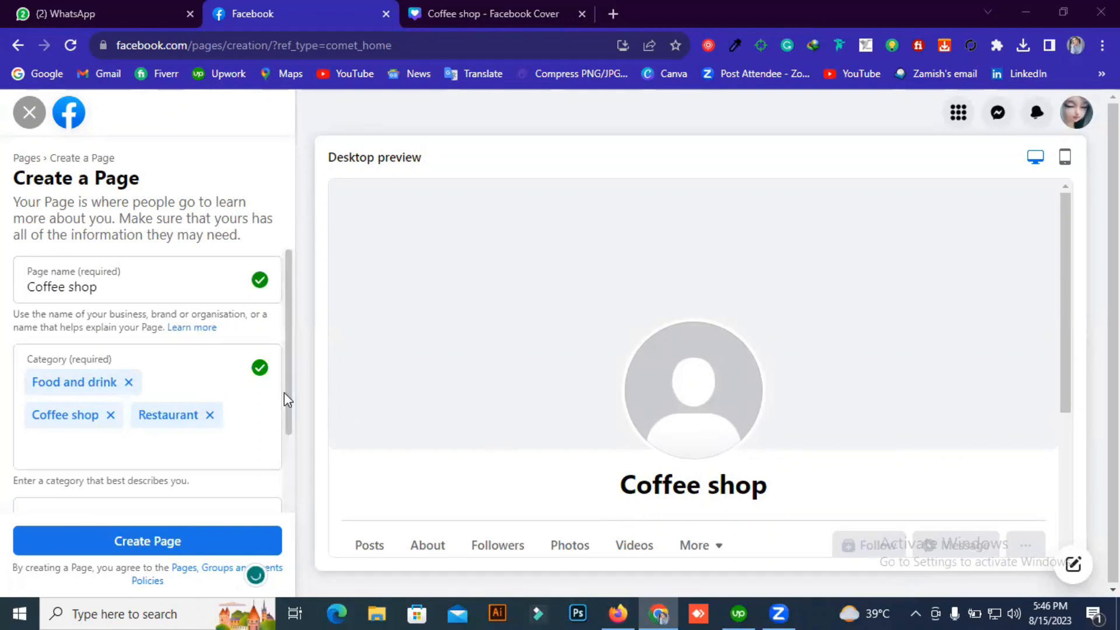
click(287, 391)
drag(287, 392, 293, 485)
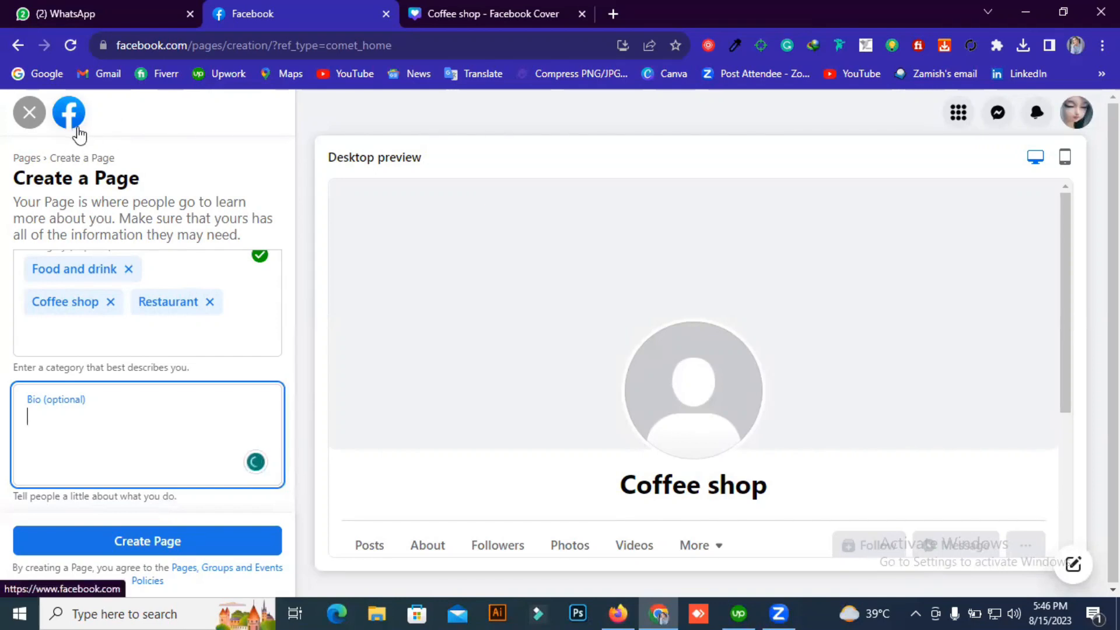
click(963, 118)
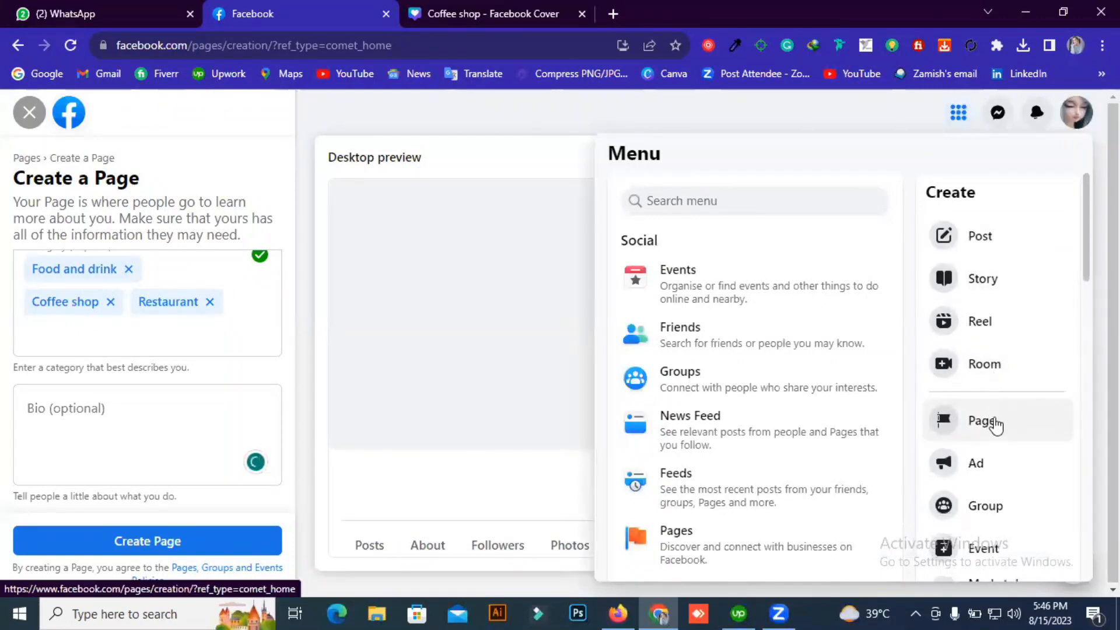
click(530, 138)
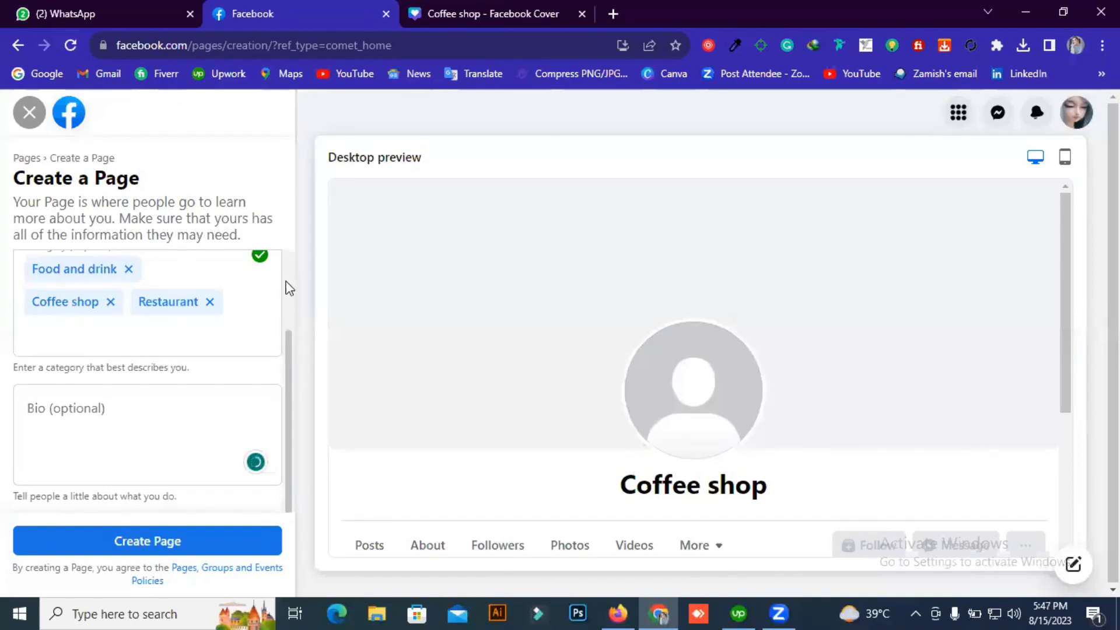
scroll(289, 287, up, 2)
scroll(290, 321, down, 2)
click(37, 406)
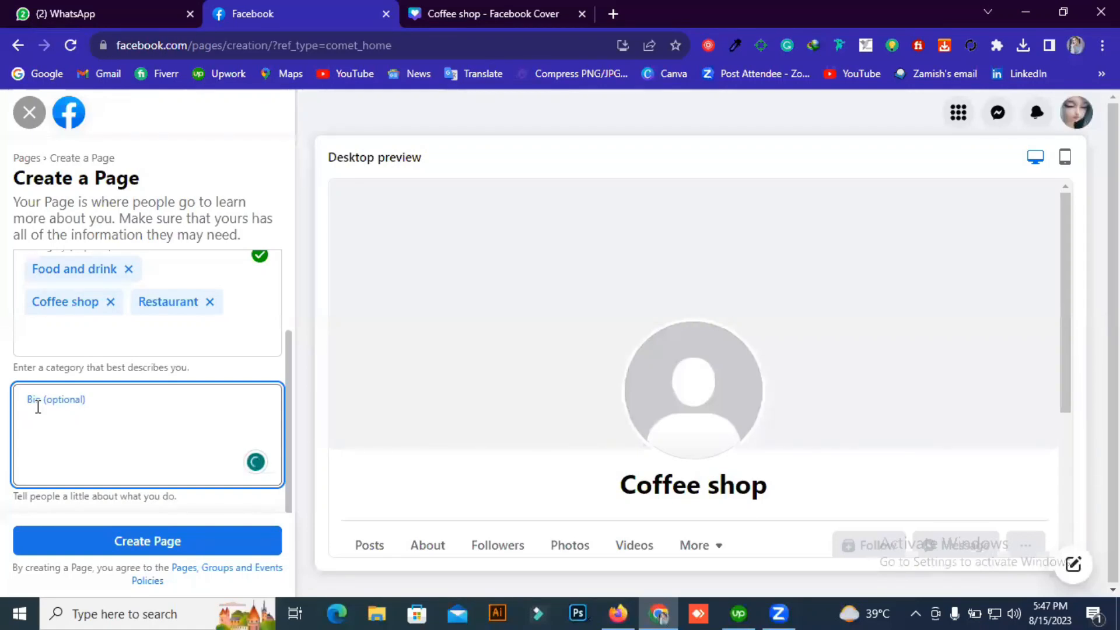
- Write the bio 'You will find amazing coffee here.', correcting typos along the way
text(You will )
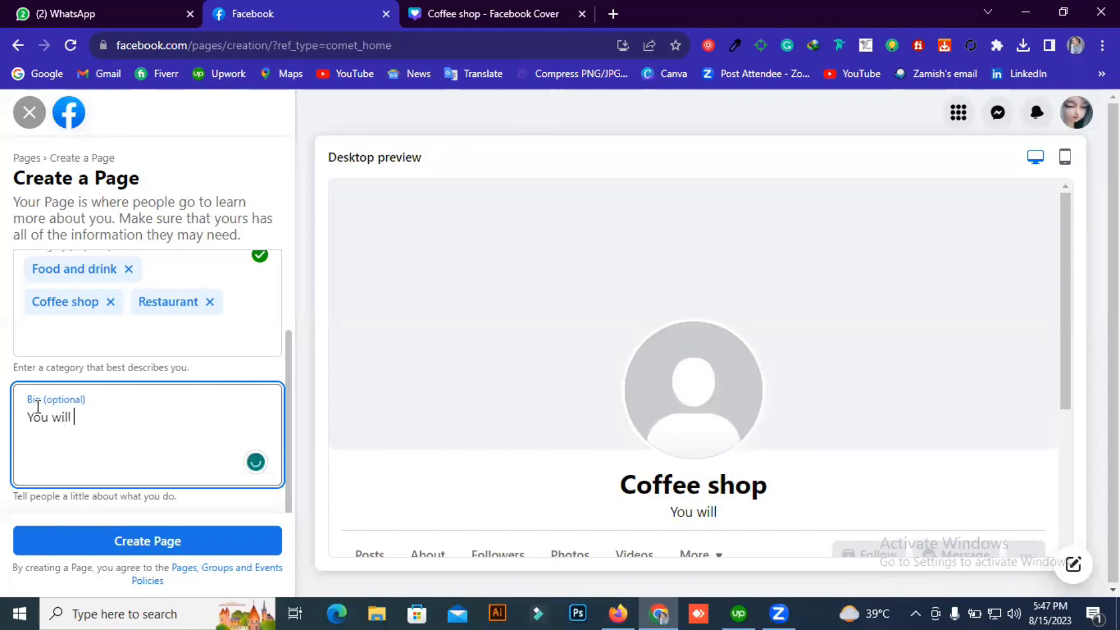
text(fin)
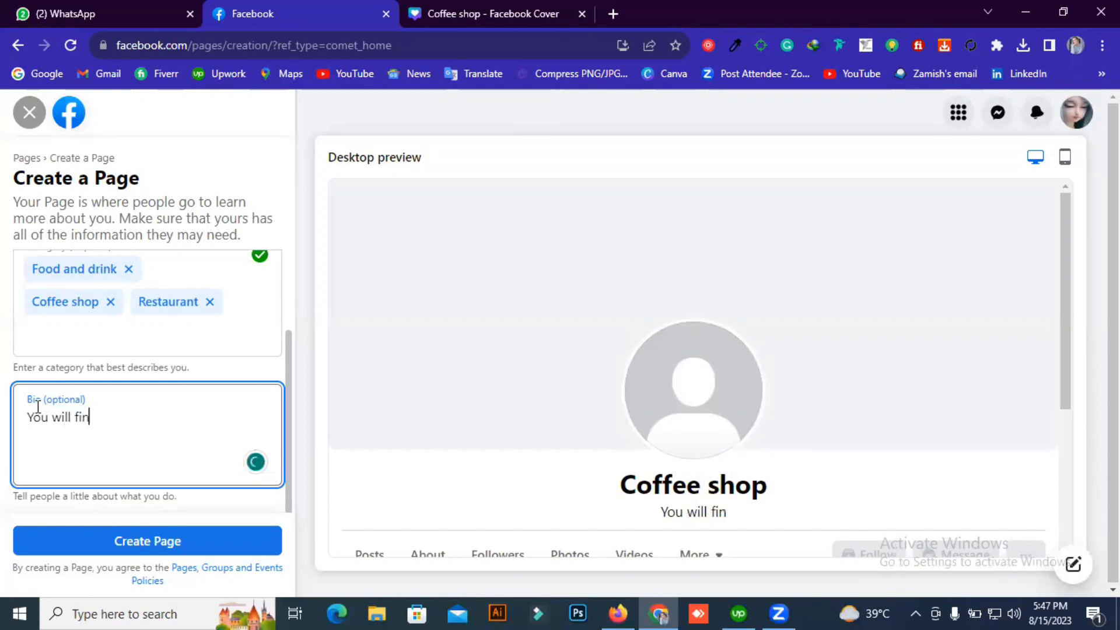
text(d taste)
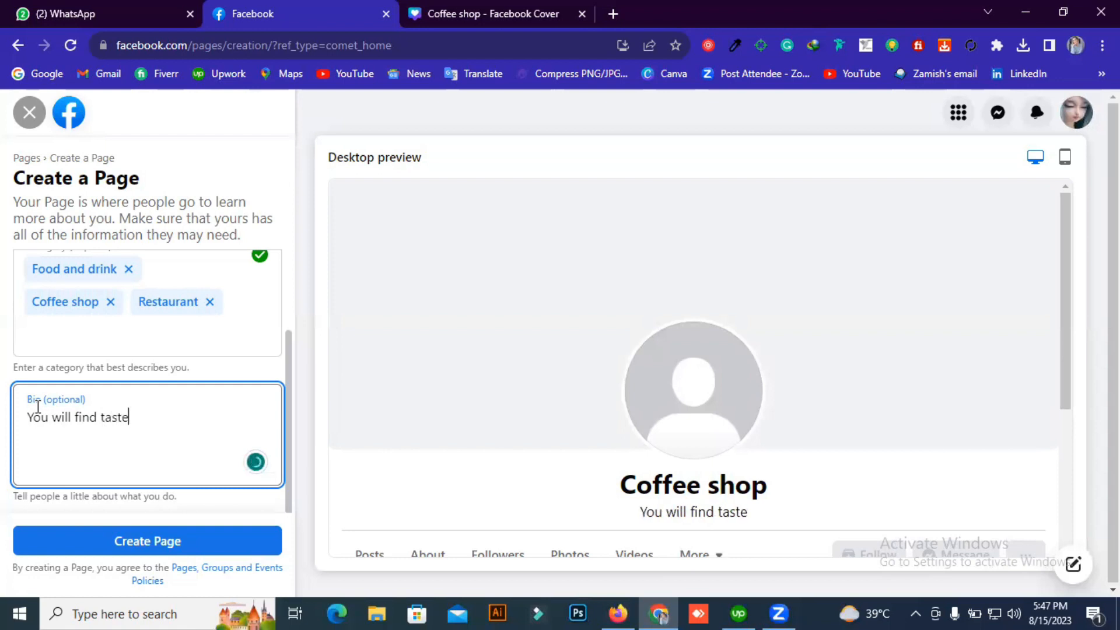
key(BackSpace)
key(BackSpace)
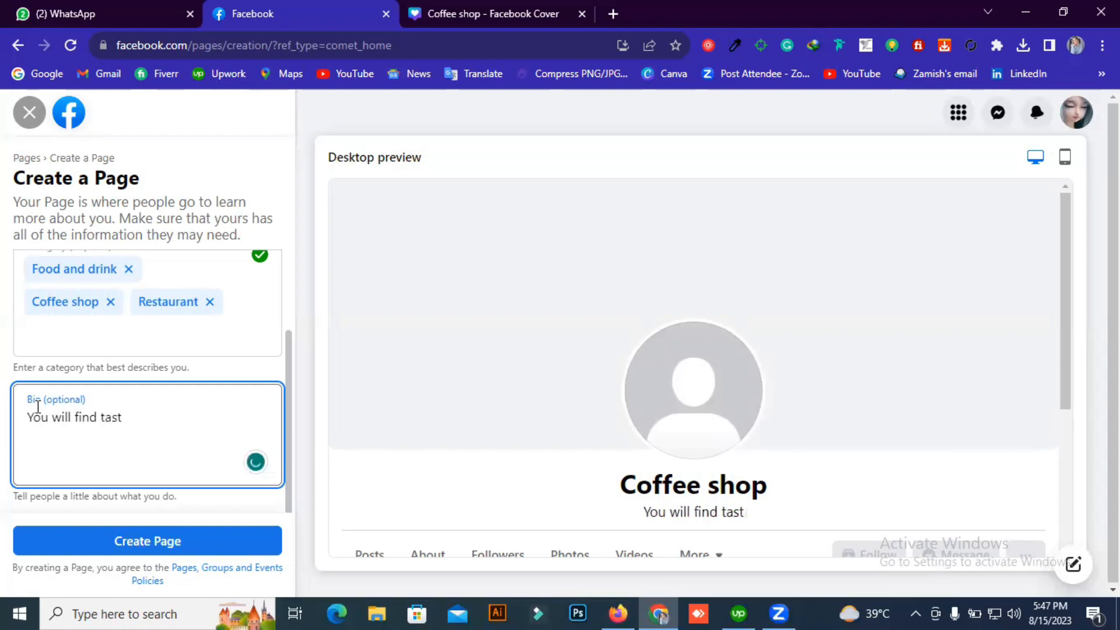
key(BackSpace)
key(BackSpace)
key(BackSpace)
key(BackSpace)
text(amain)
key(BackSpace)
key(BackSpace)
text(zin)
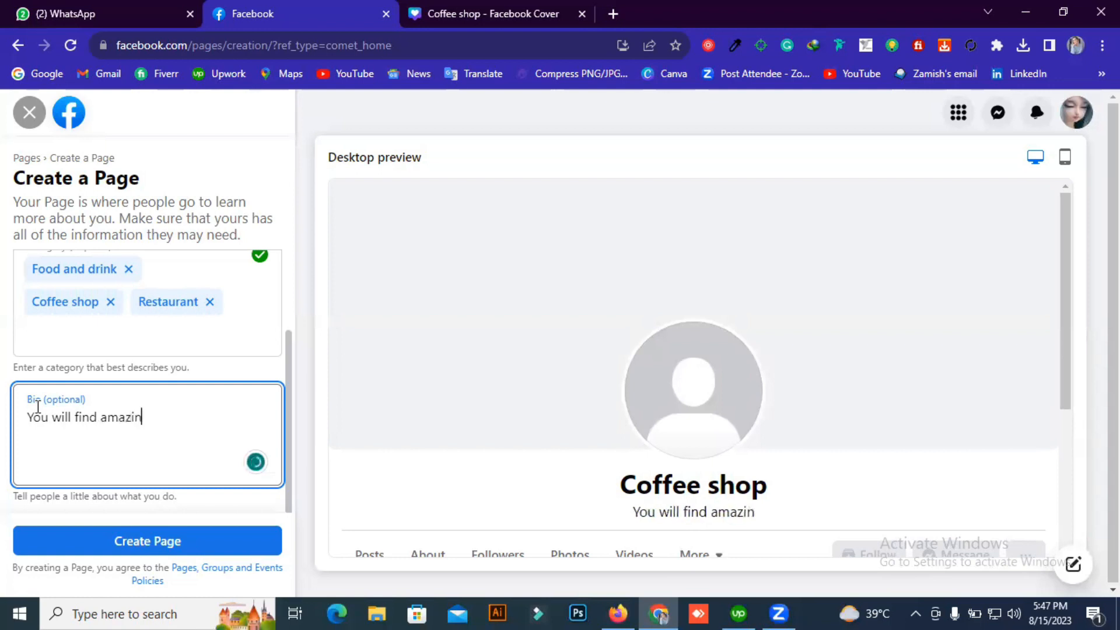
text(g coffee)
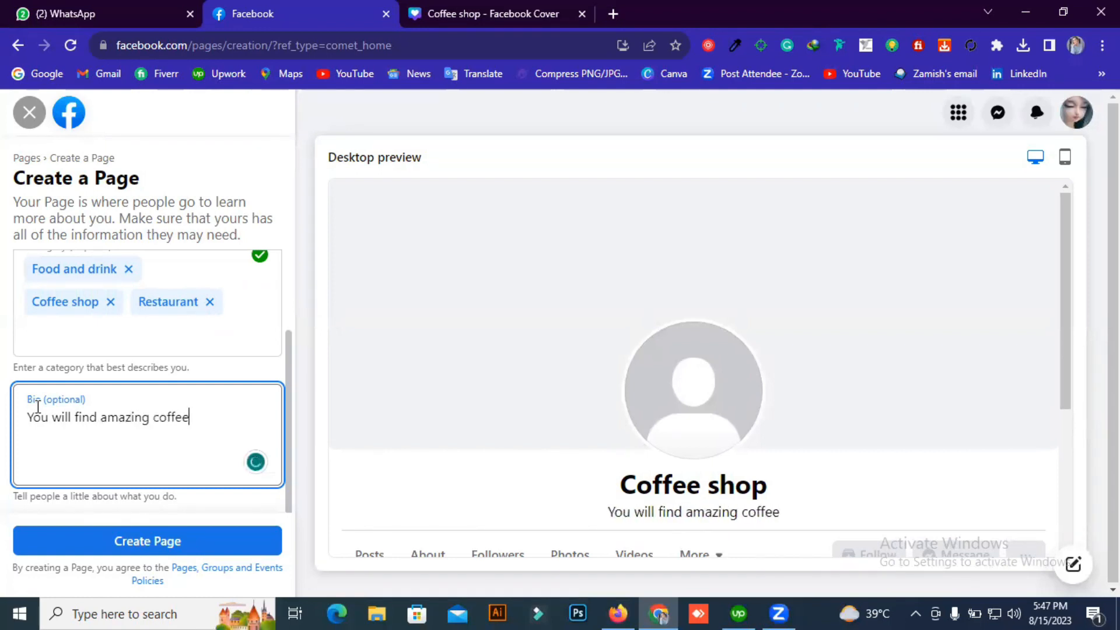
text( here.)
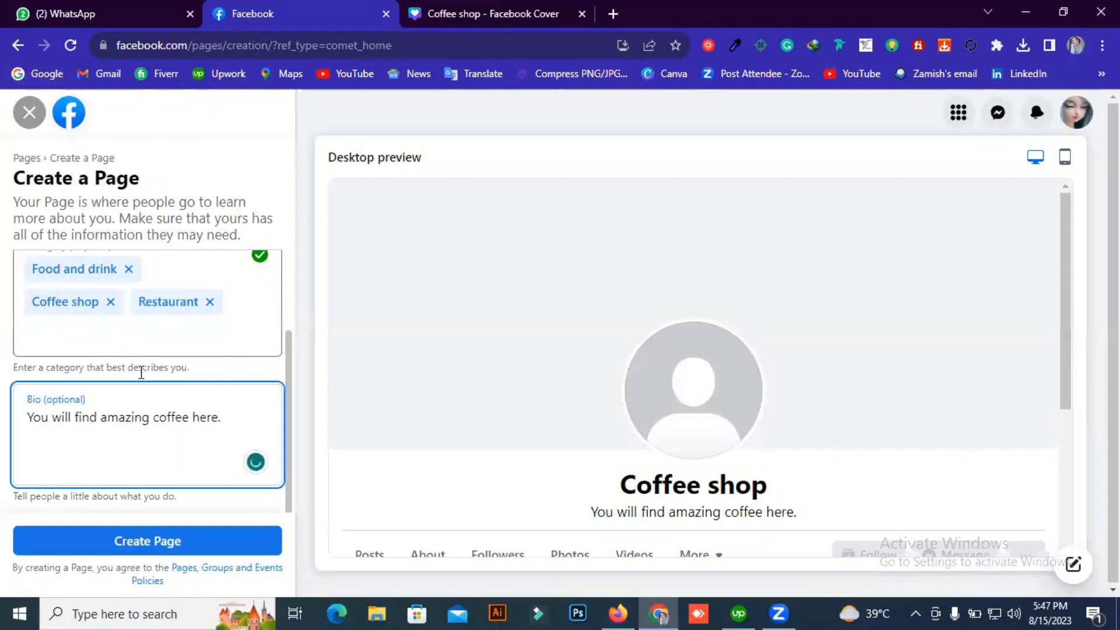
- Create the Coffee shop Page and begin its contact details at the Website field
click(118, 542)
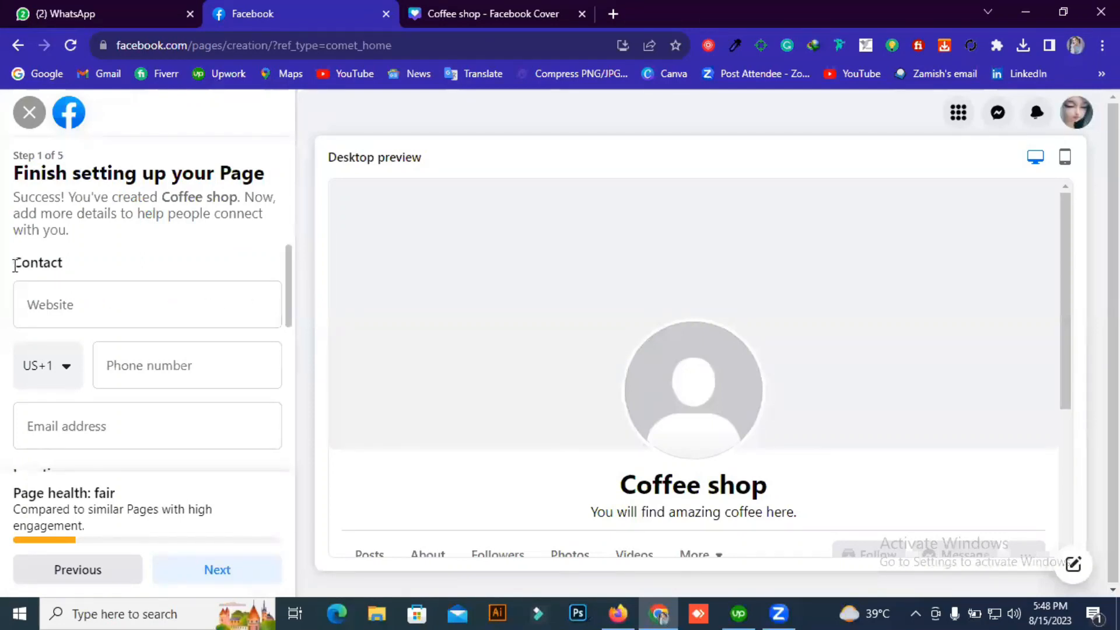
drag(15, 266, 66, 272)
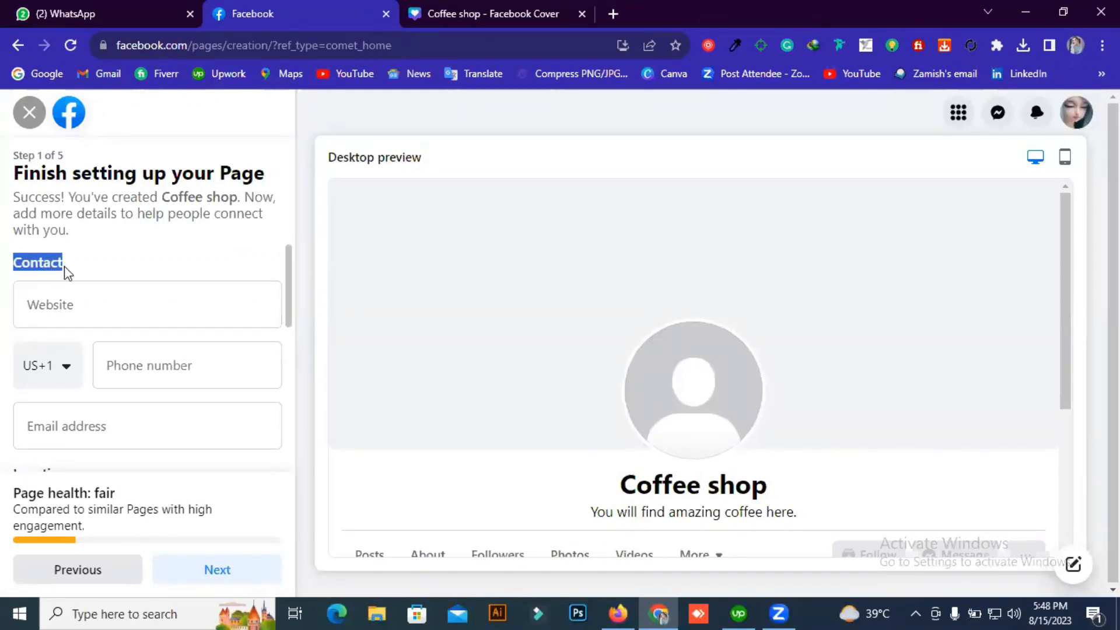
click(66, 272)
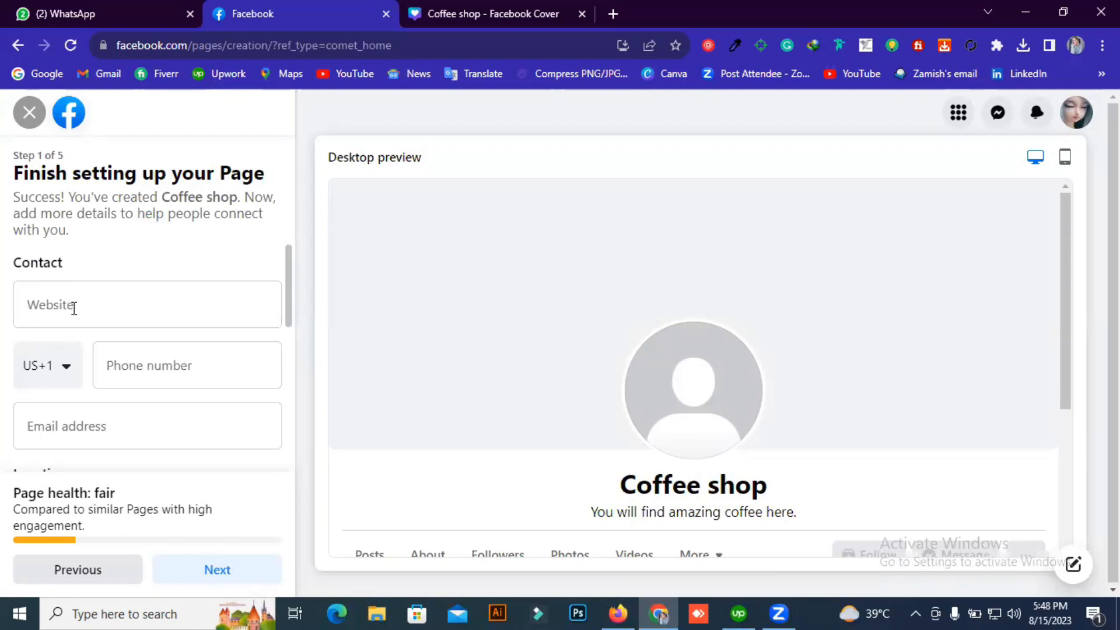
click(45, 308)
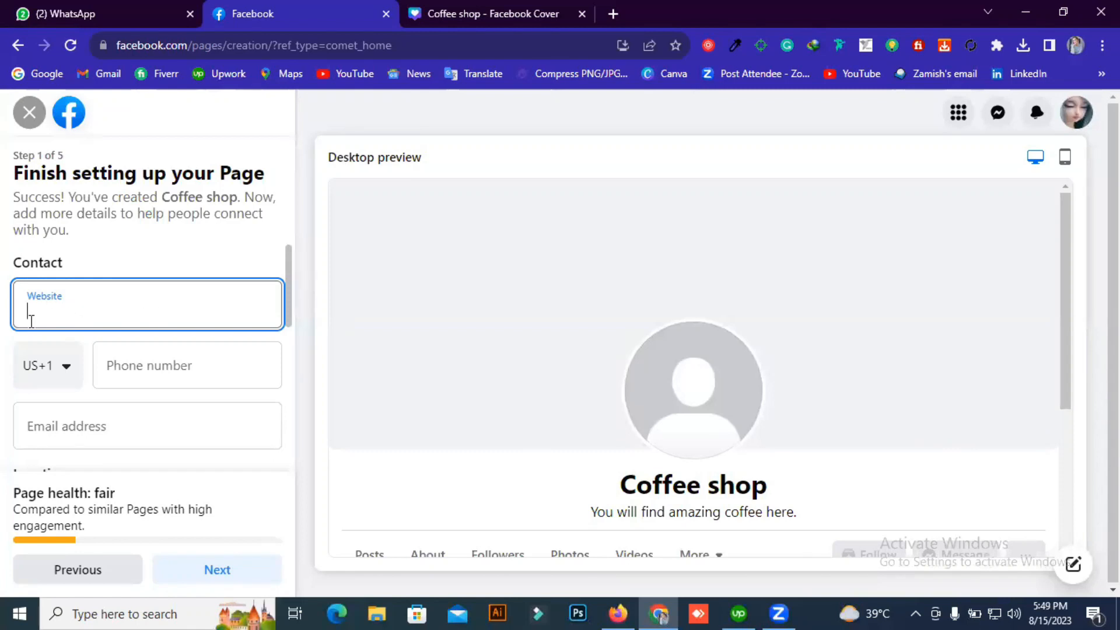
- Search 'pak' in the country code list and choose Pakistan (PK+92) for the phone
click(69, 376)
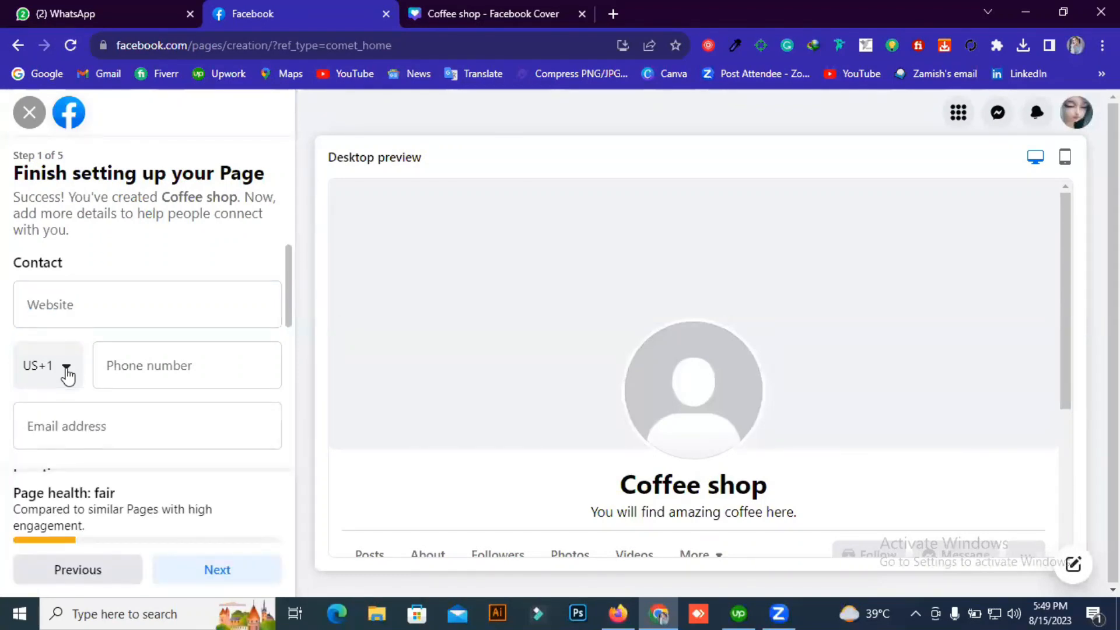
click(68, 376)
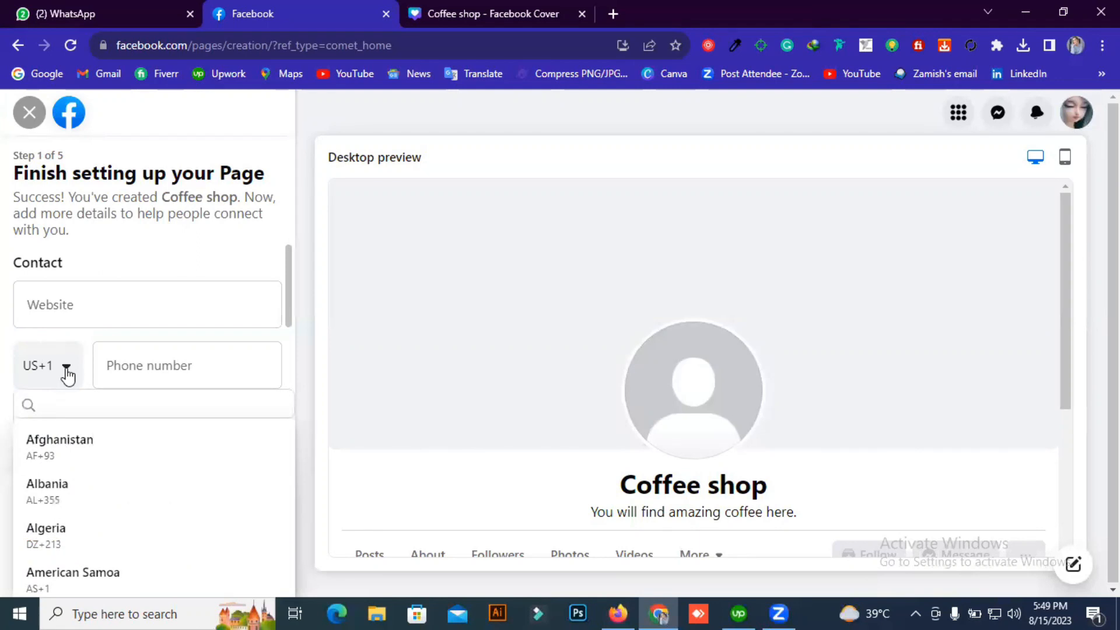
click(75, 411)
text(pak)
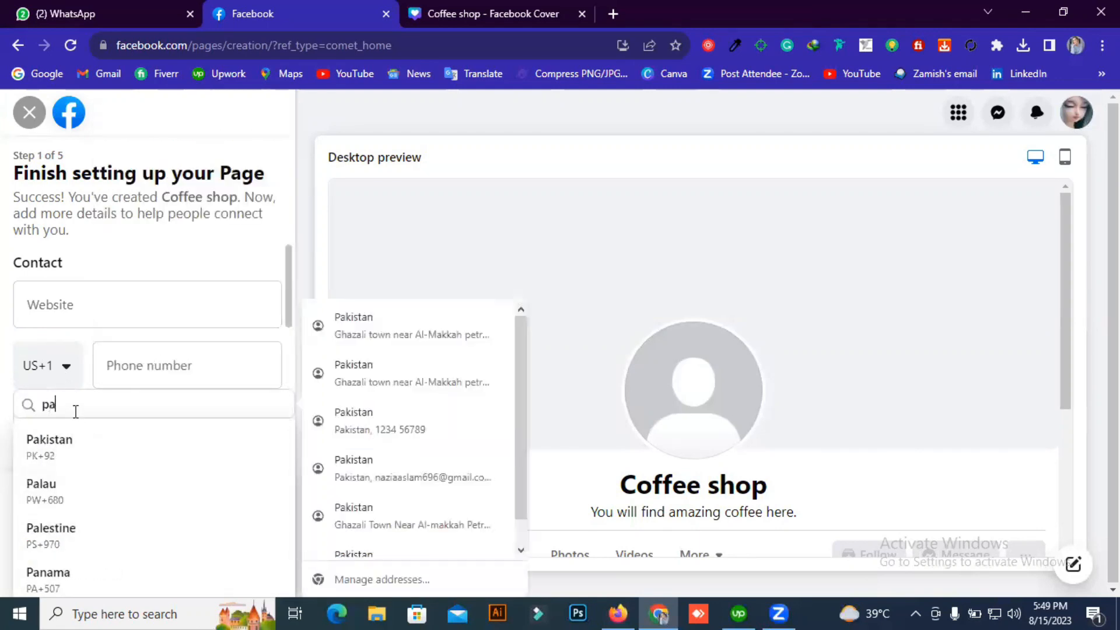
click(78, 448)
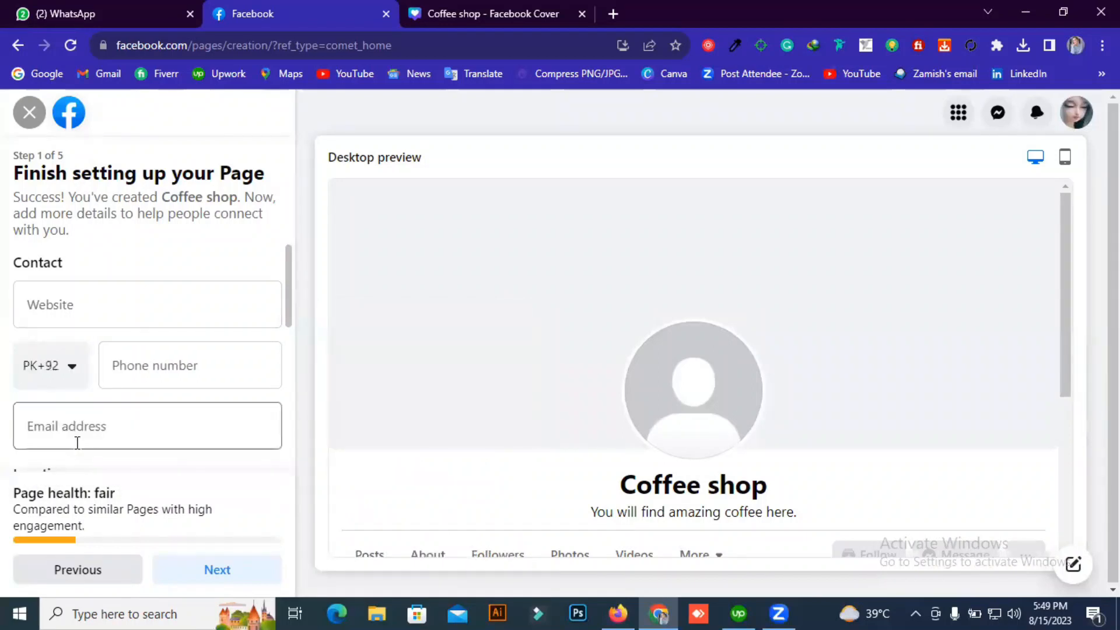
click(119, 367)
click(121, 368)
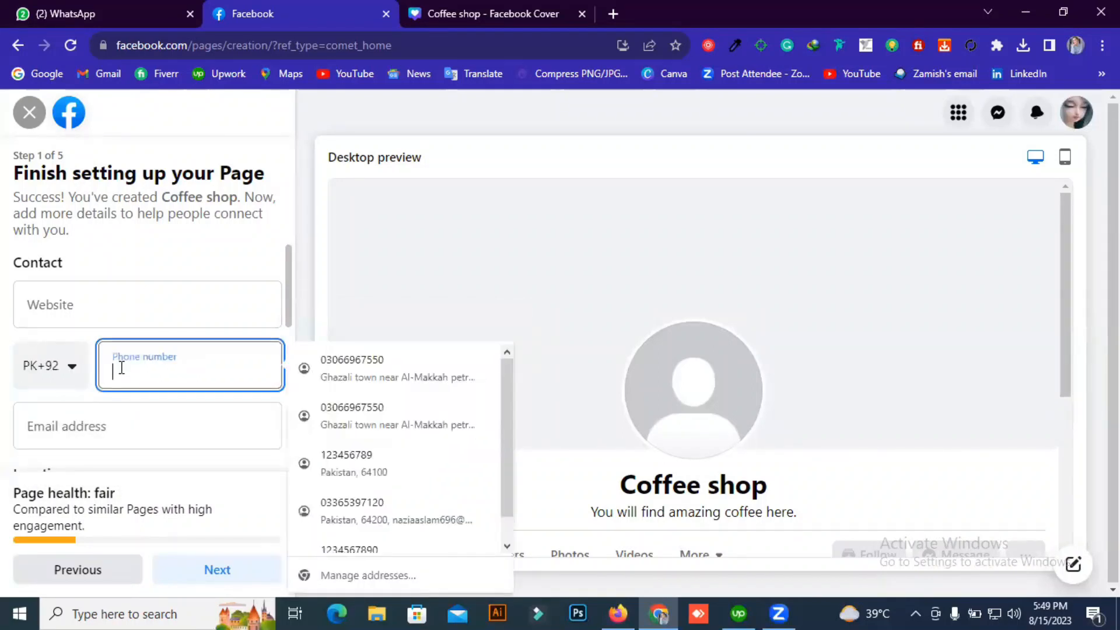
click(308, 262)
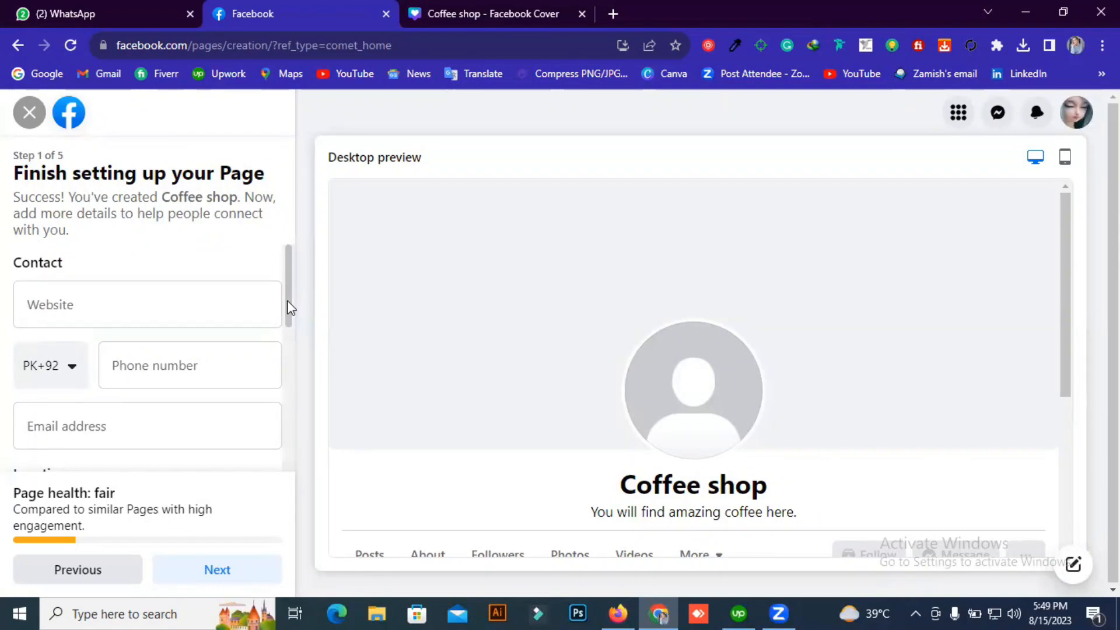
click(68, 368)
click(69, 369)
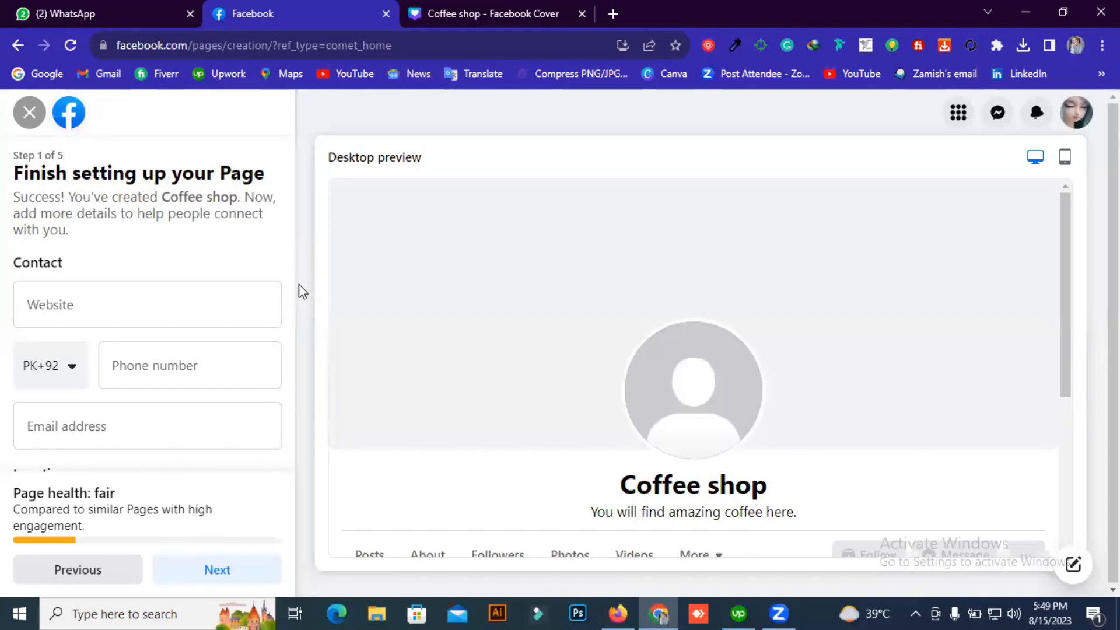
- Scroll the setup form past the Email and Location sections down to Hours
drag(289, 290, 291, 319)
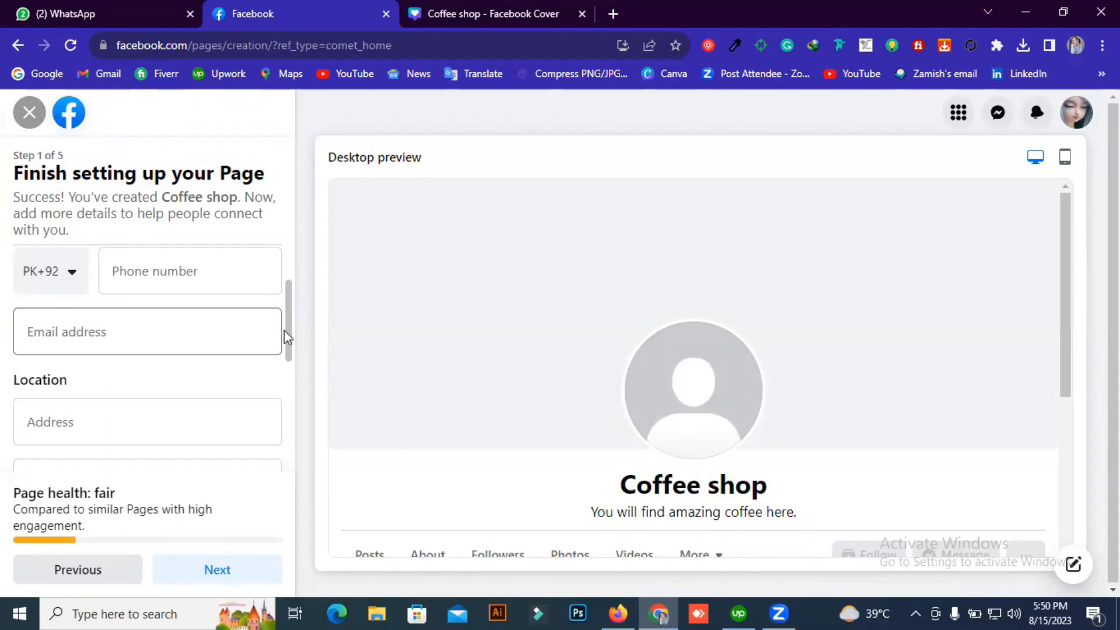
drag(287, 331, 287, 359)
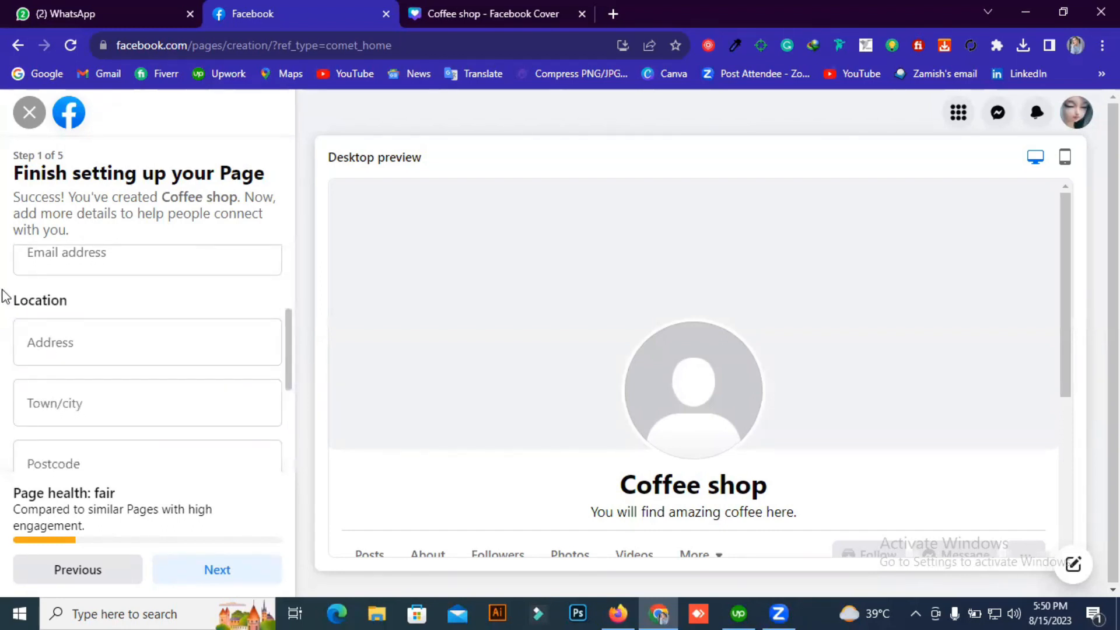
drag(3, 301, 69, 309)
click(152, 305)
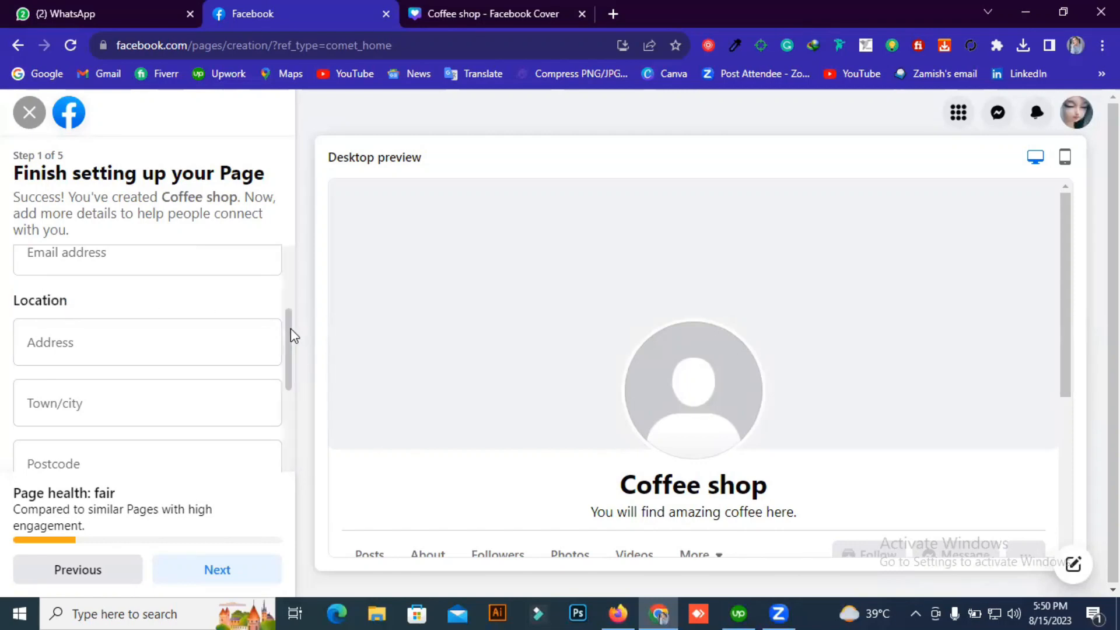
drag(289, 331, 288, 347)
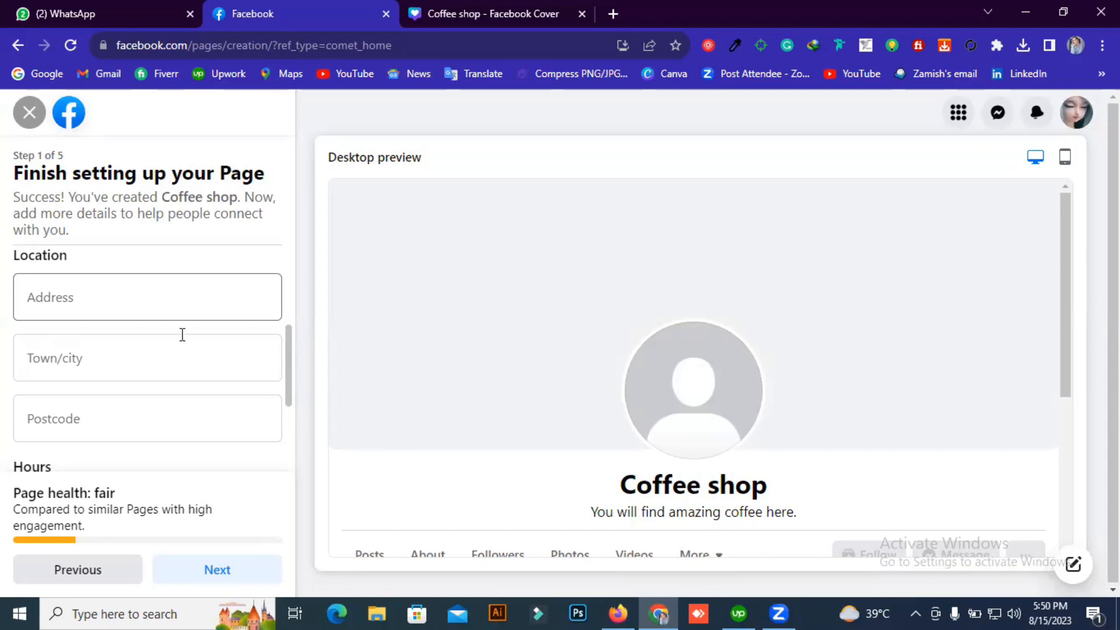
drag(287, 359, 286, 433)
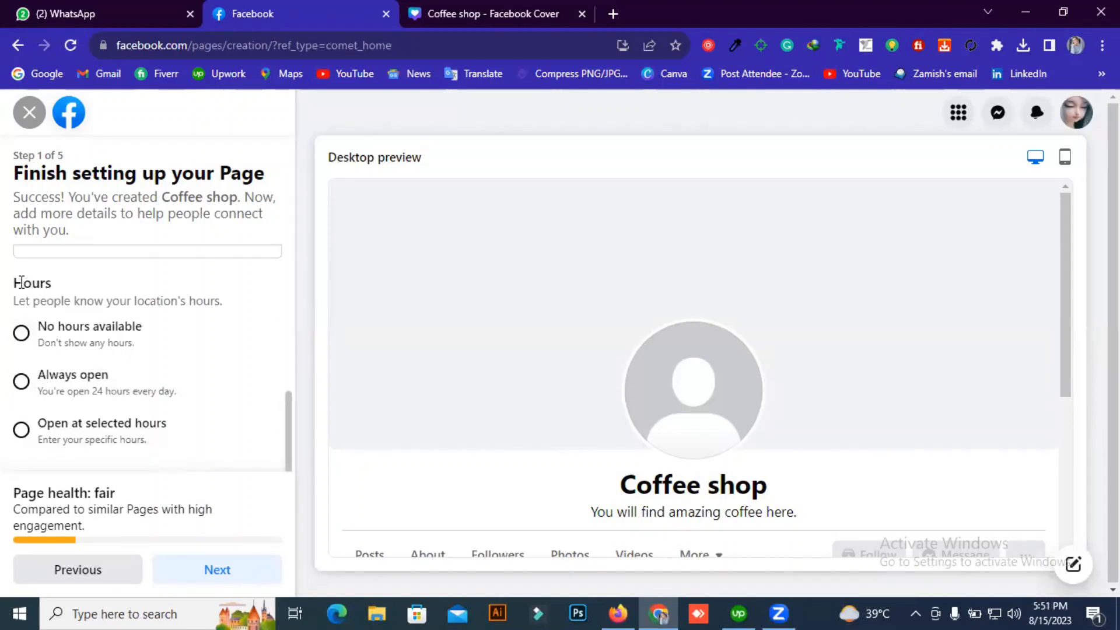
drag(19, 282, 54, 282)
- Under Hours, select Always open, then switch to Open at selected hours
click(54, 282)
click(22, 383)
click(22, 431)
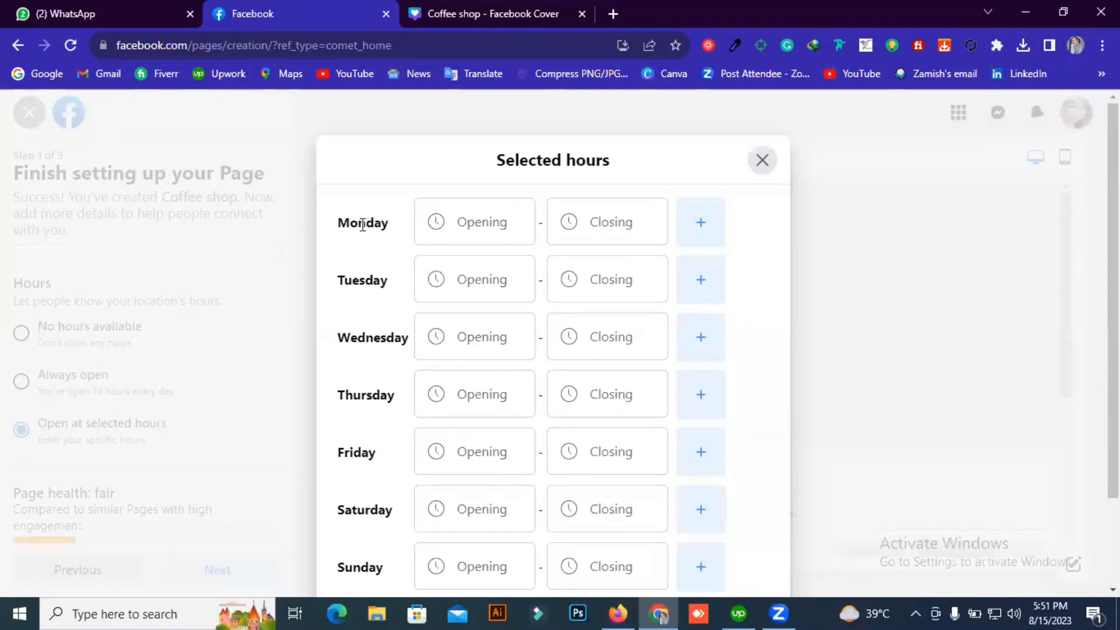
- Set Monday's opening time to 09:00
click(465, 222)
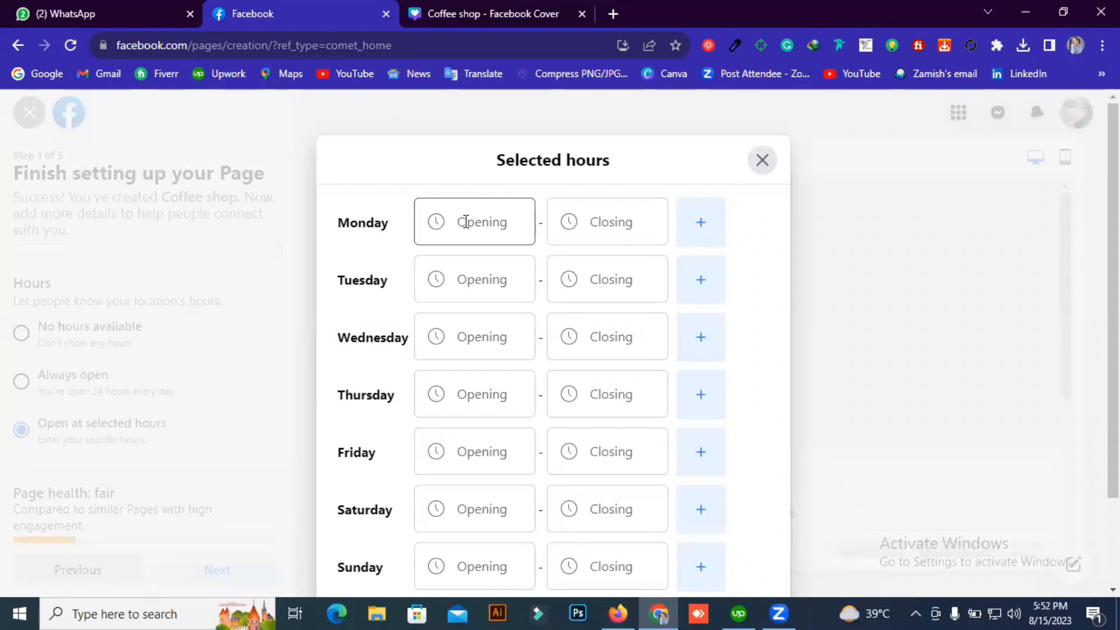
click(466, 222)
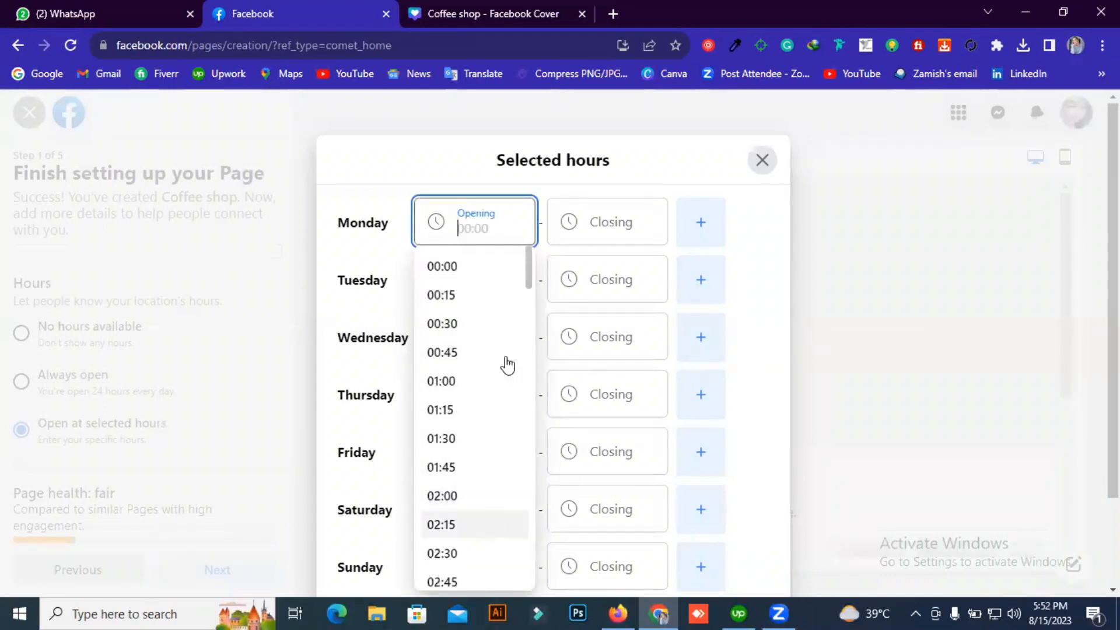
drag(528, 280, 535, 388)
click(471, 413)
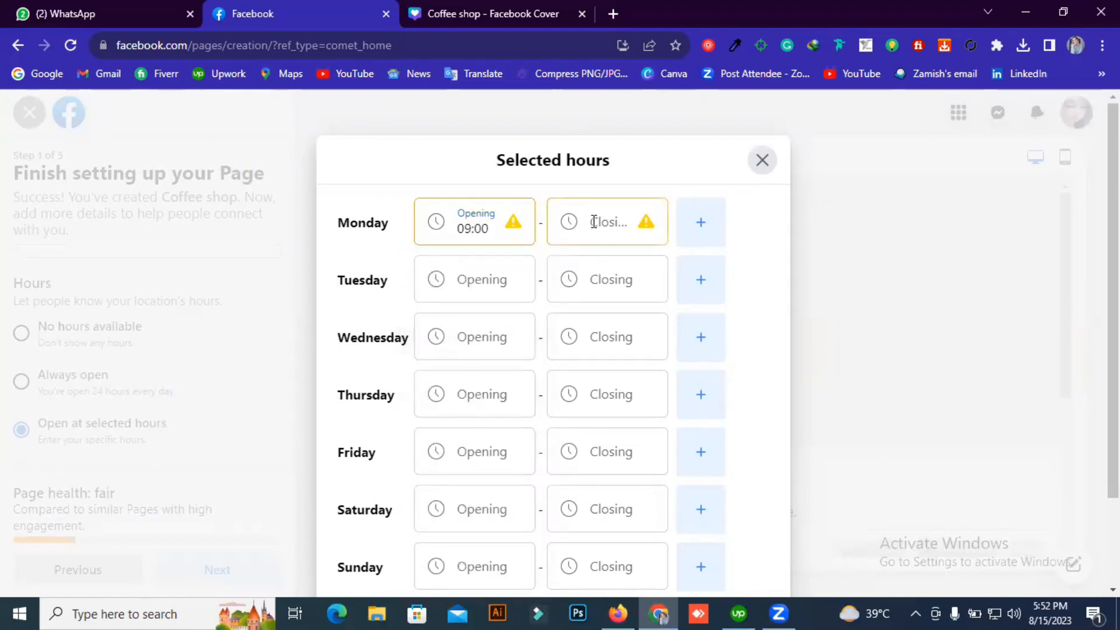
- Set Monday's closing time to 20:45 and save the selected hours
click(593, 221)
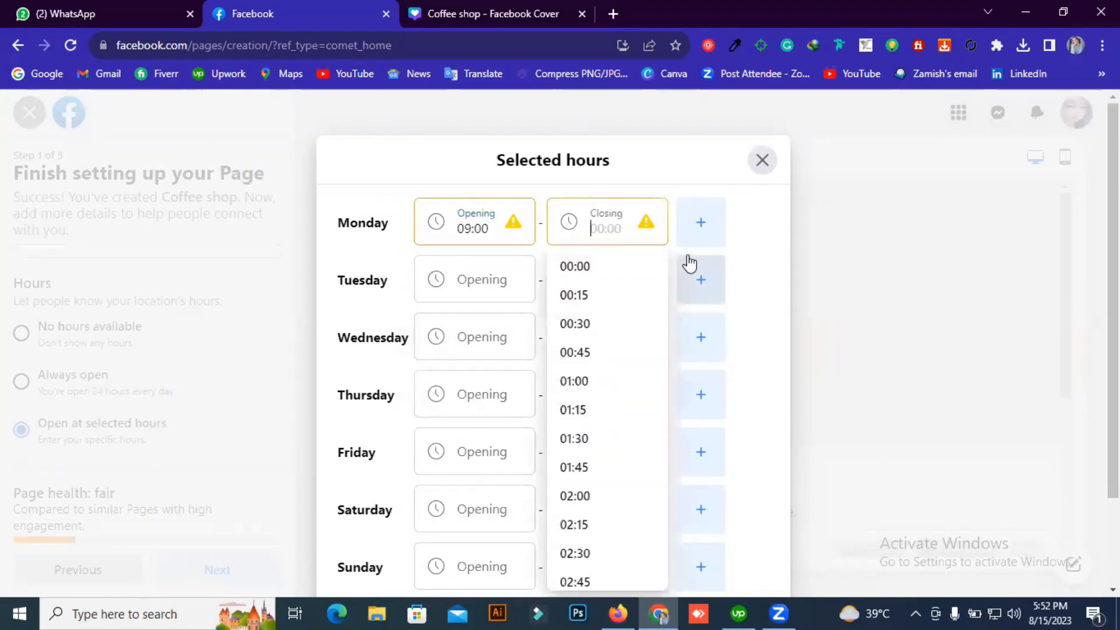
drag(662, 261, 670, 438)
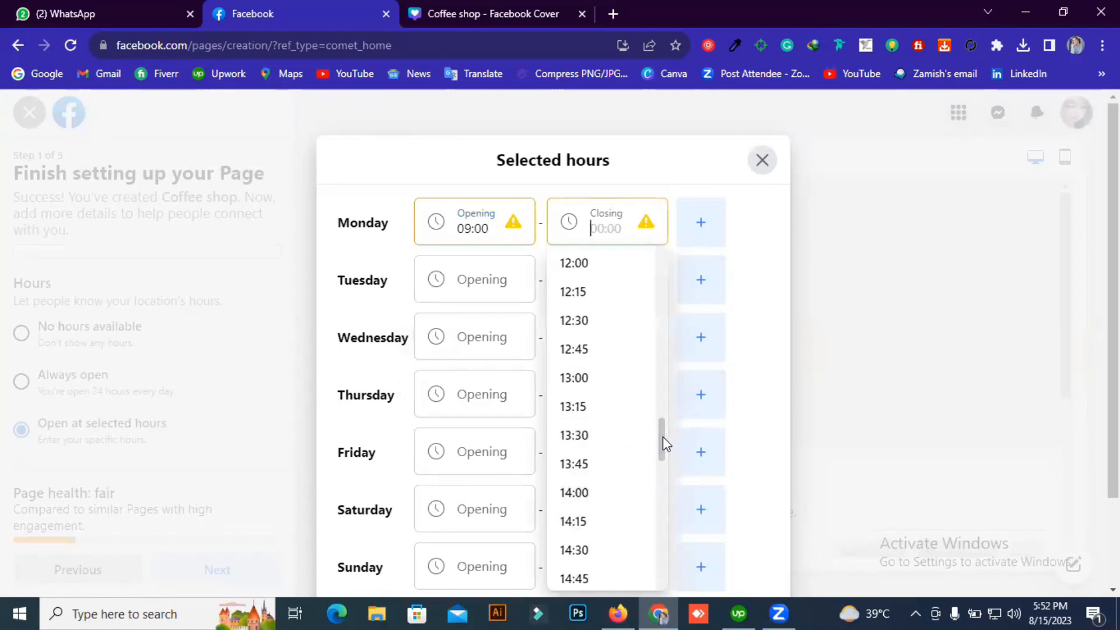
drag(669, 472, 666, 542)
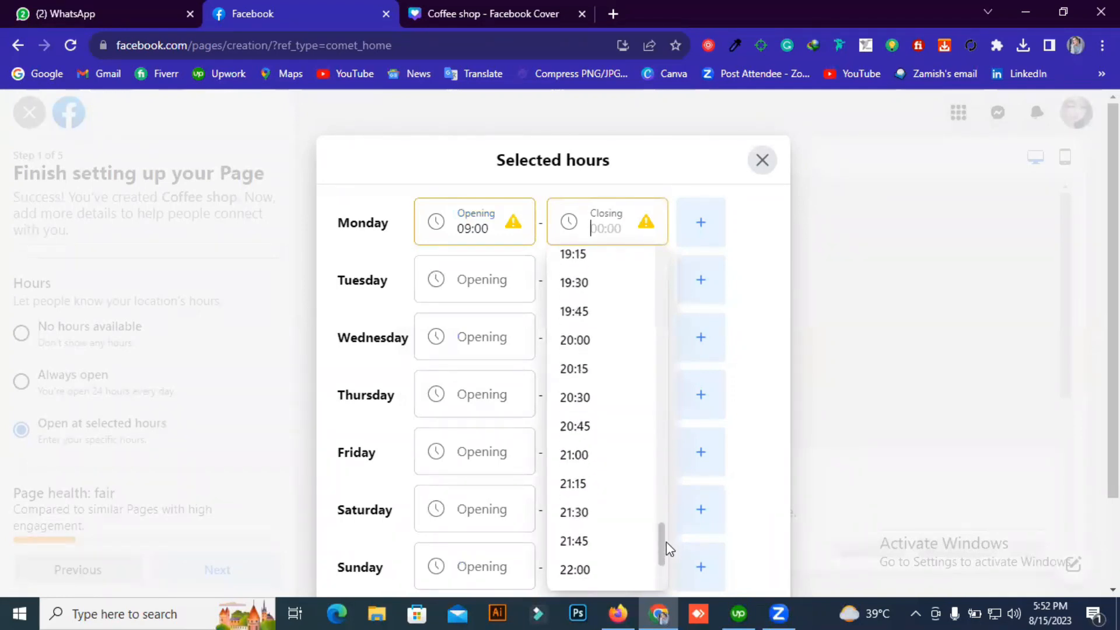
click(606, 433)
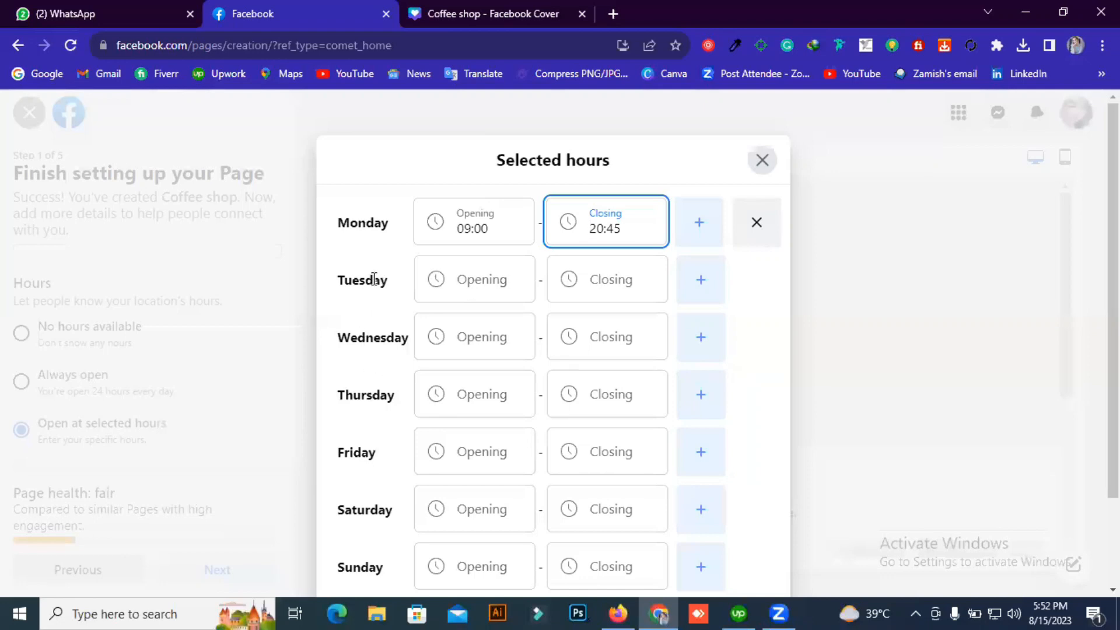
click(440, 288)
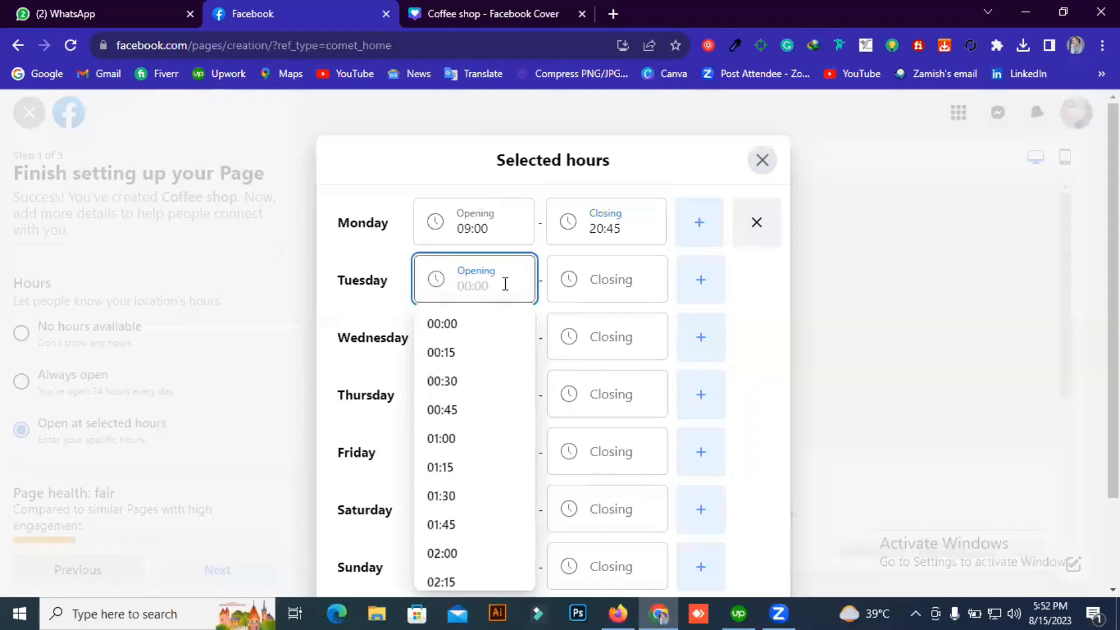
click(343, 336)
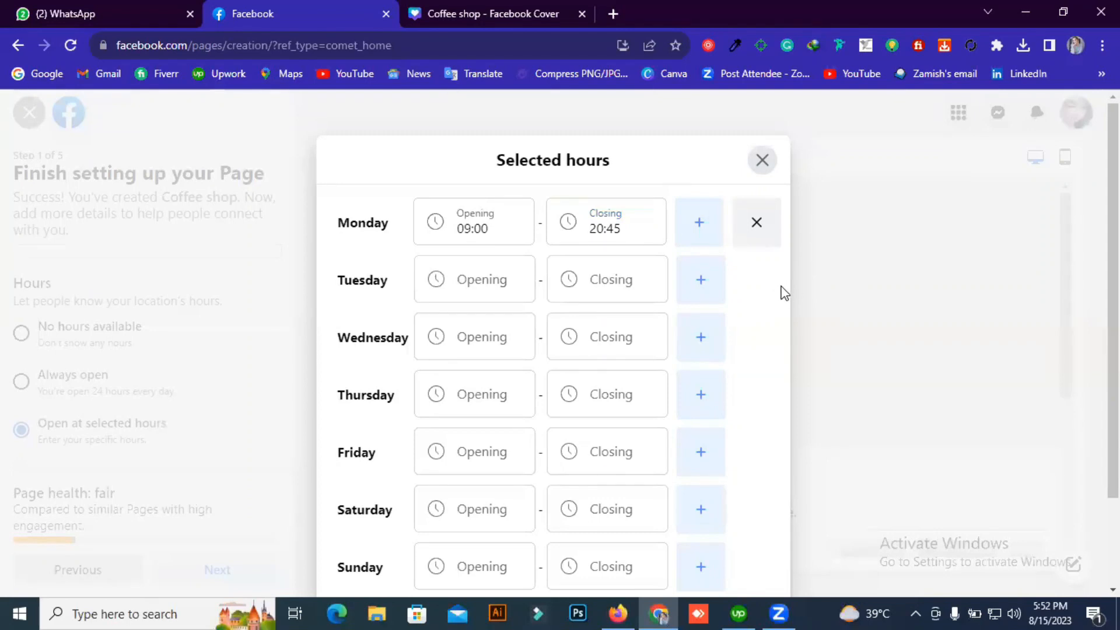
scroll(1112, 292, down, 1)
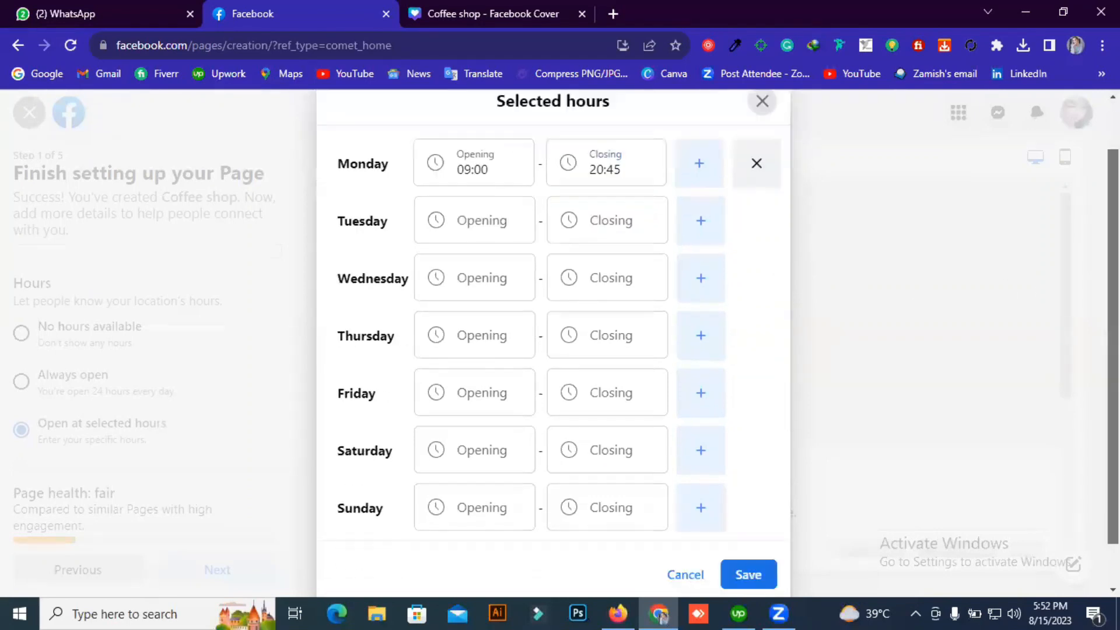
scroll(552, 512, down, 1)
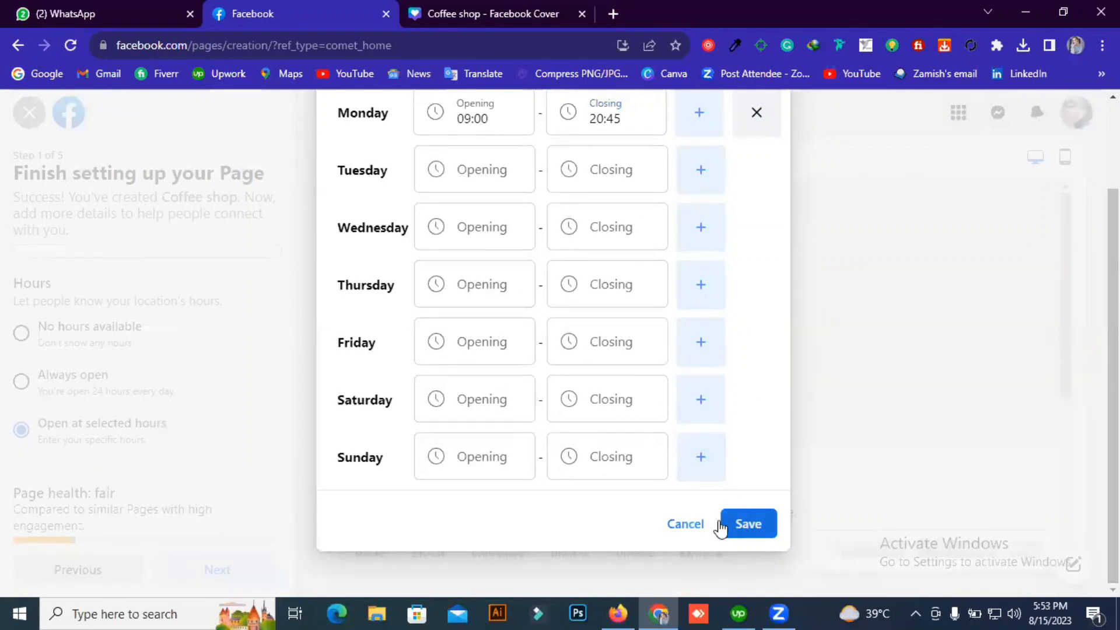
click(753, 525)
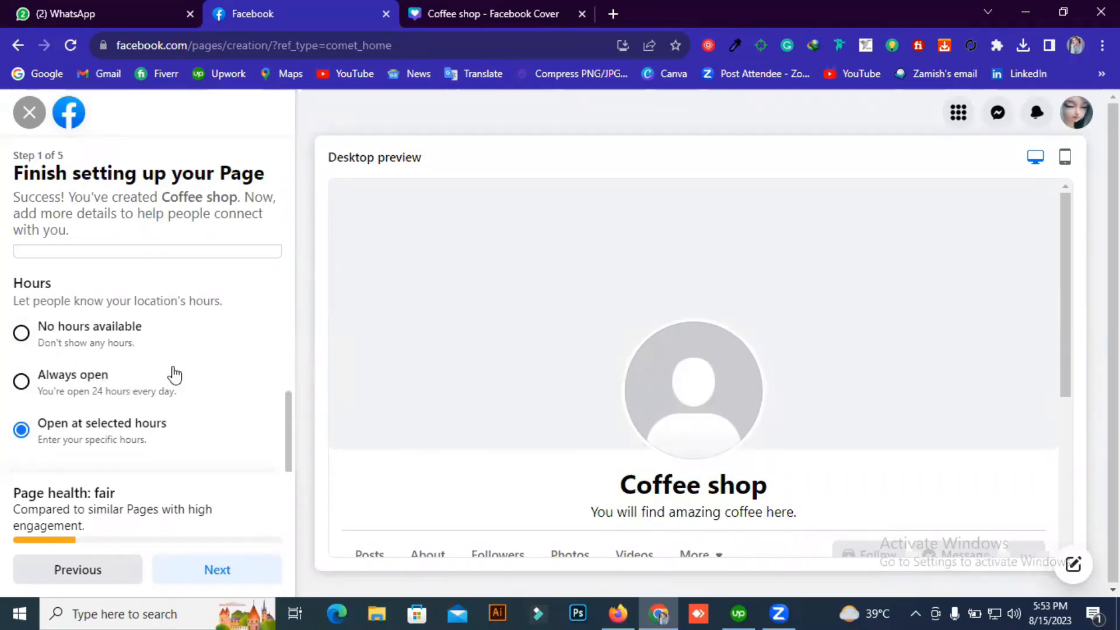
- Replace the rejected phone number with a valid +92 Pakistani number until it's accepted
drag(289, 429, 291, 468)
click(195, 568)
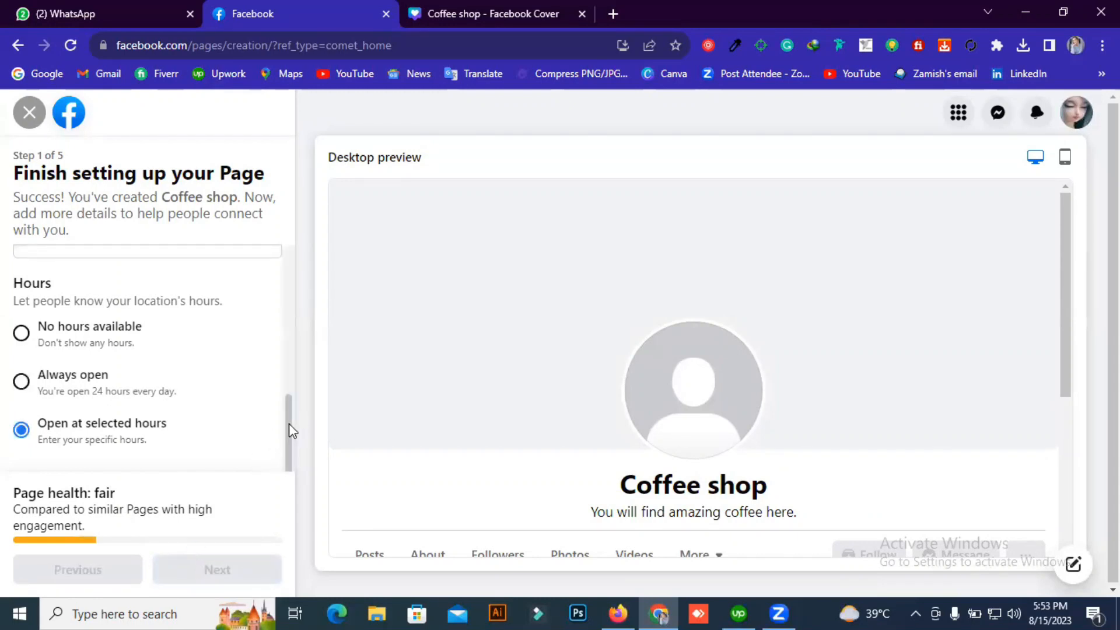
drag(288, 424, 288, 295)
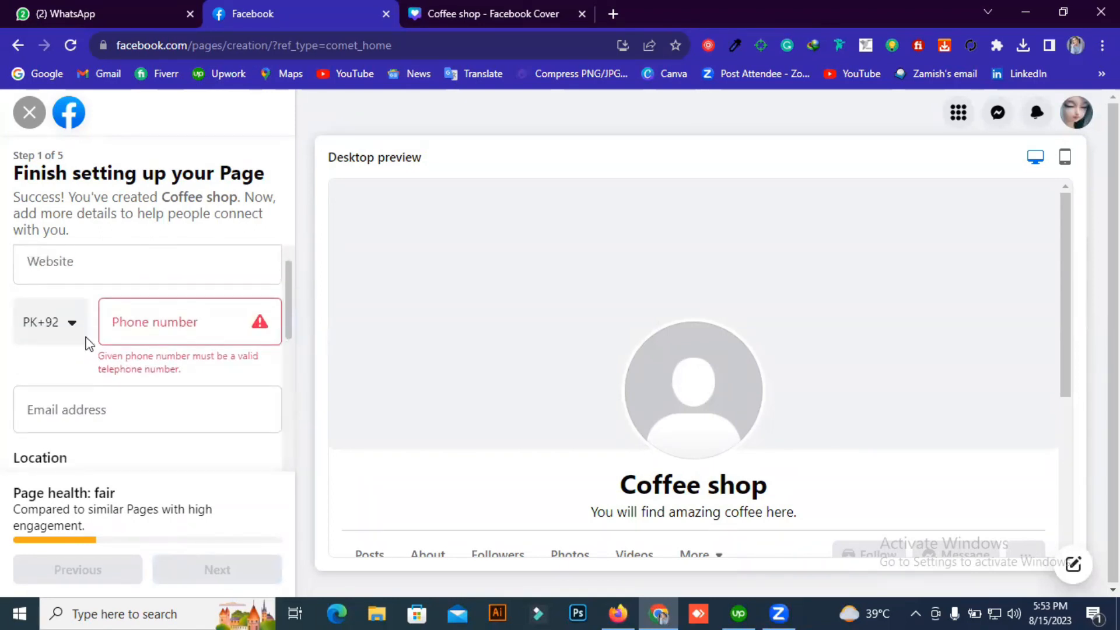
click(130, 325)
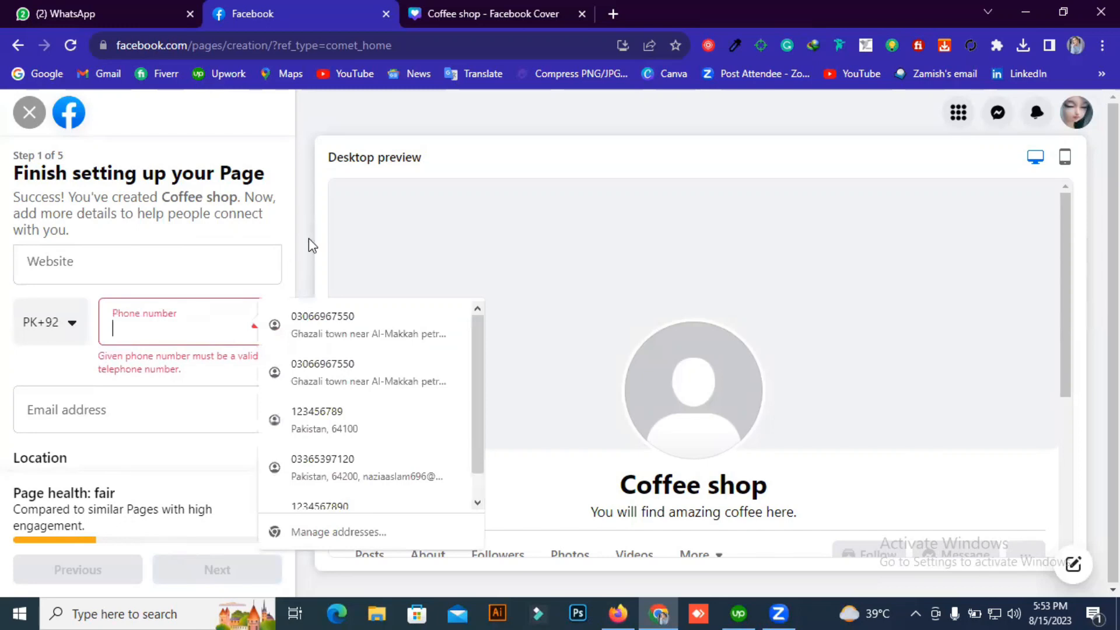
text(1436)
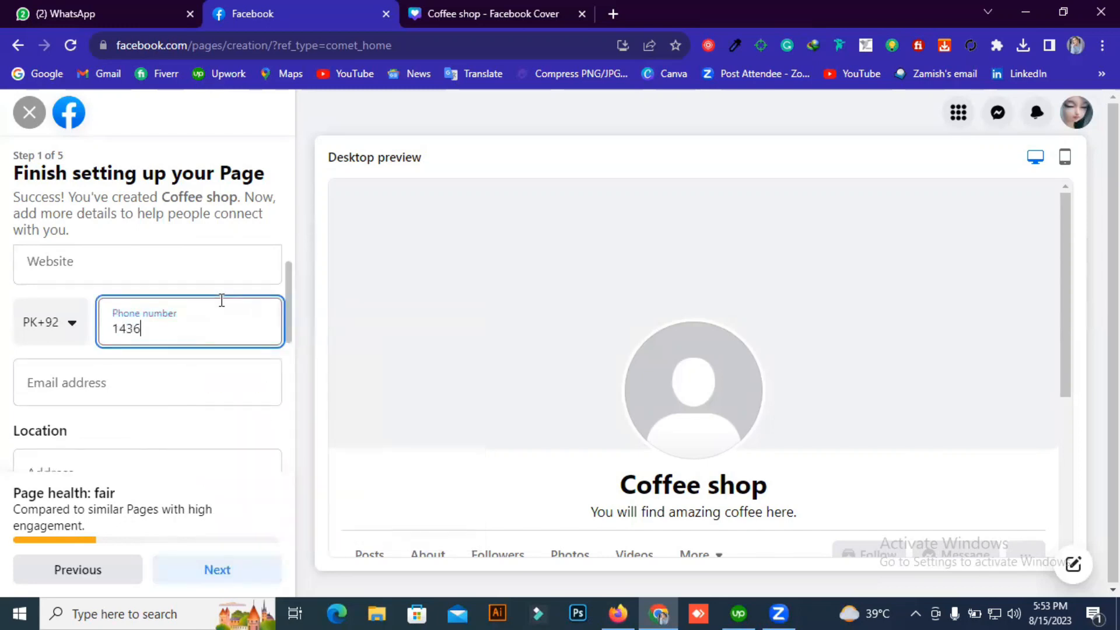
text(7890)
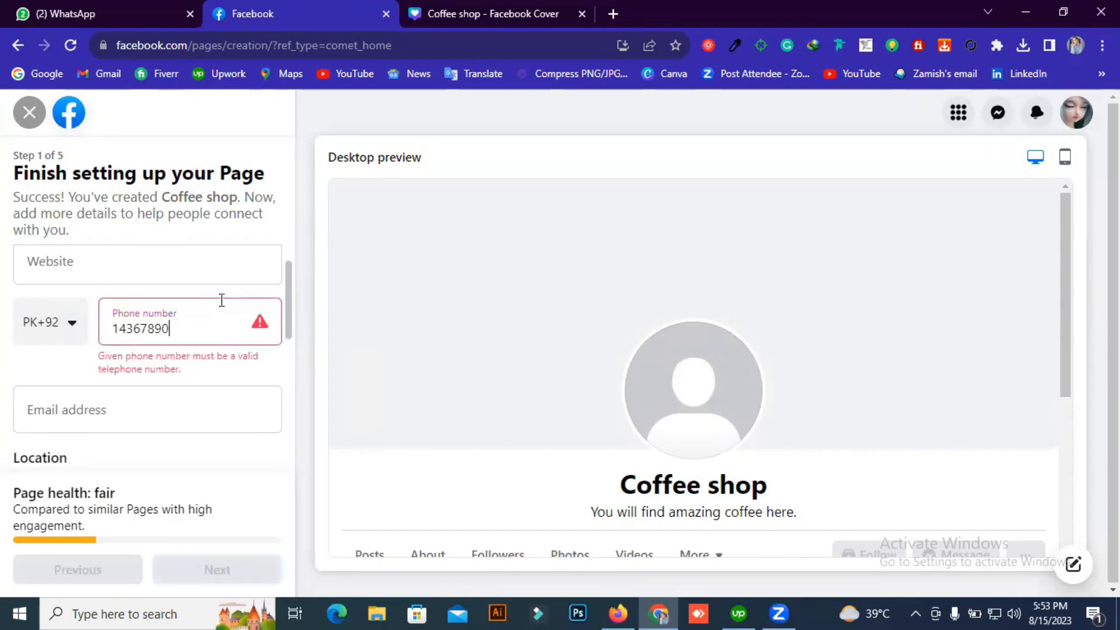
key(BackSpace)
key(BackSpace)
key(BackSpace)
key(BackSpace)
key(BackSpace)
key(BackSpace)
key(BackSpace)
key(BackSpace)
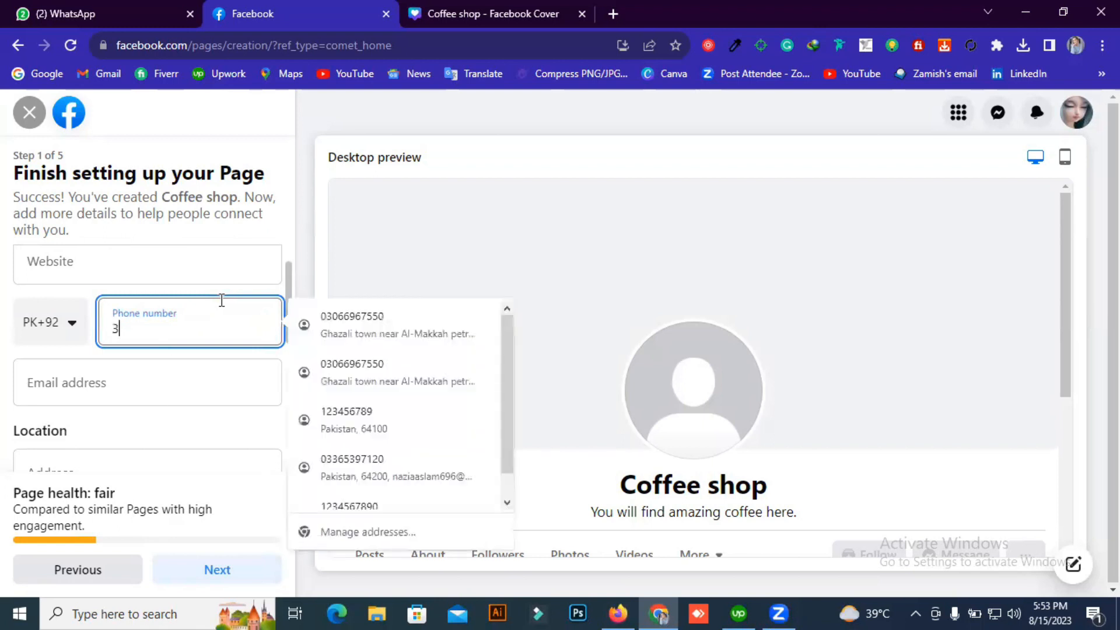
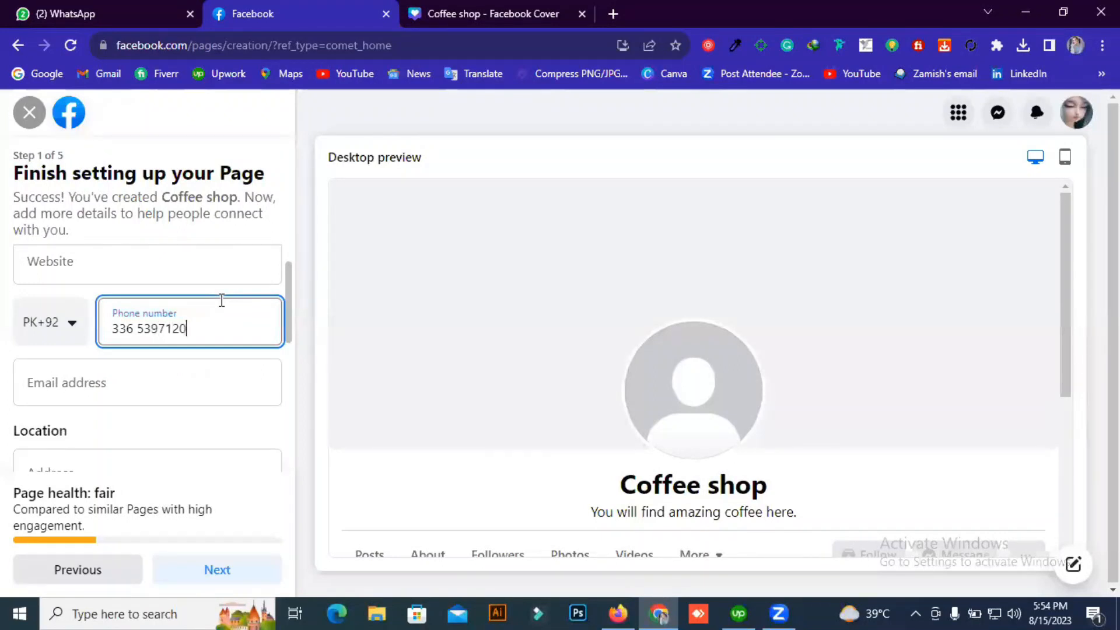
click(303, 380)
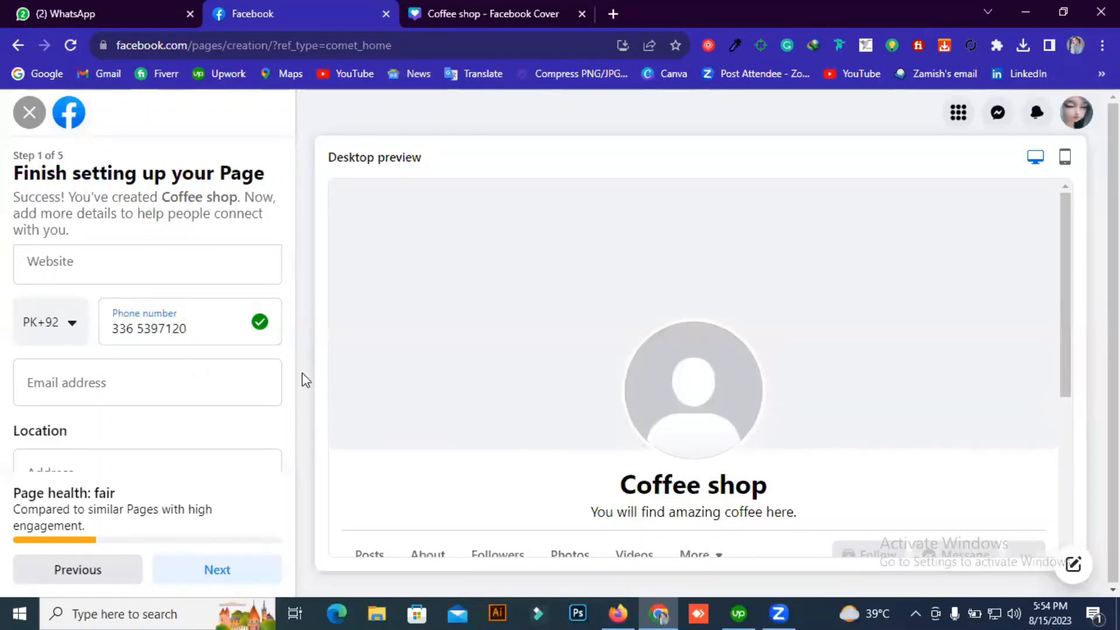
scroll(288, 334, down, 5)
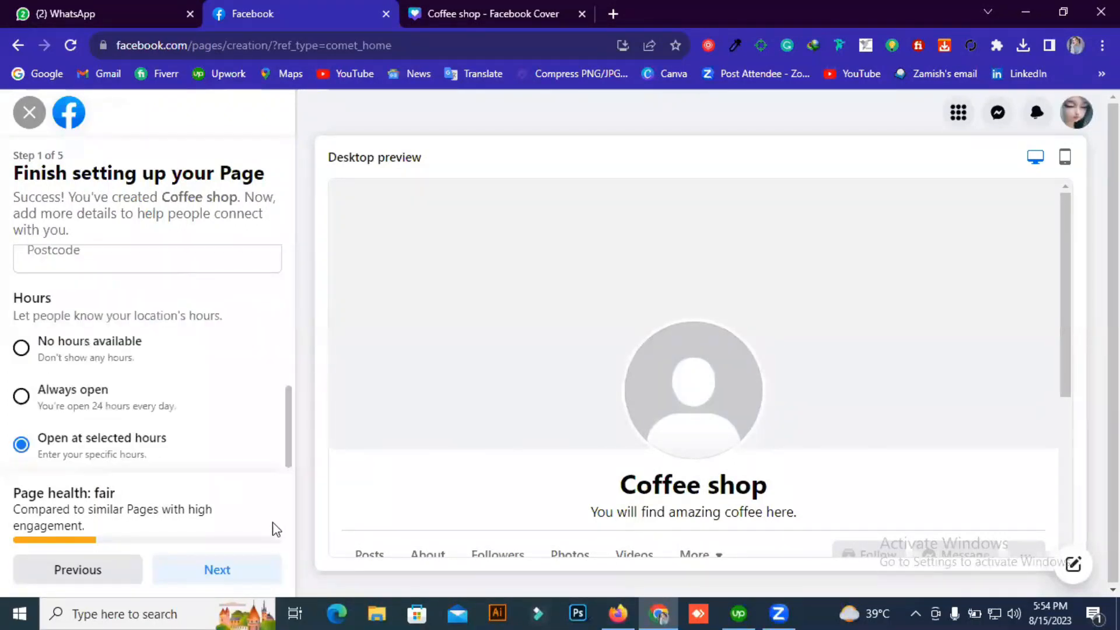
- Advance to Step 2 of 5, Customise your Page, and look over the profile and cover picture options
click(236, 566)
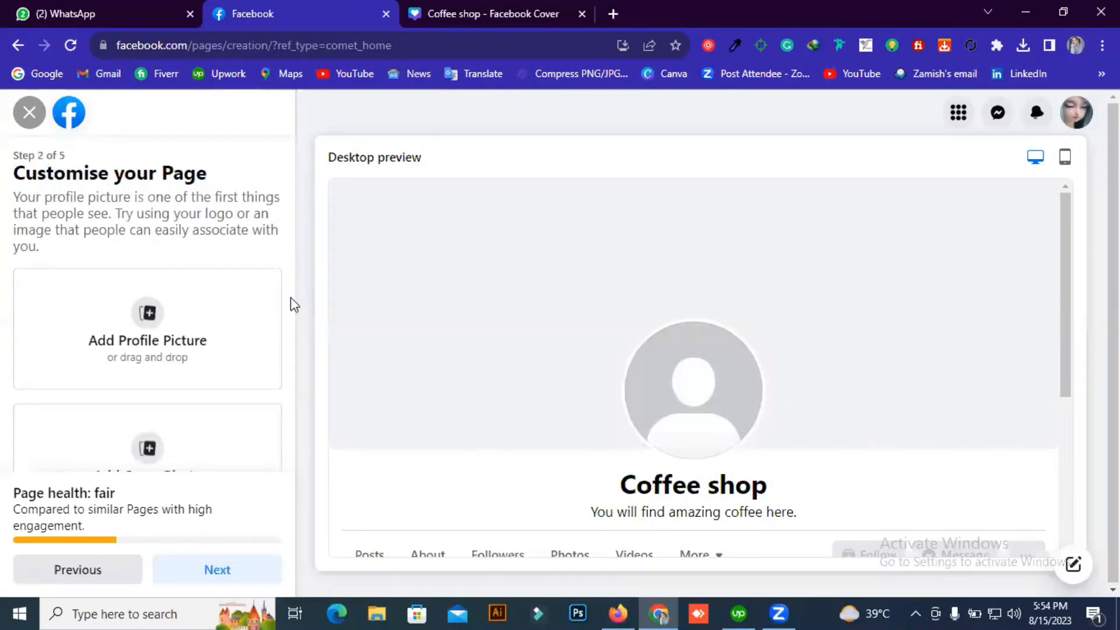
scroll(290, 298, down, 1)
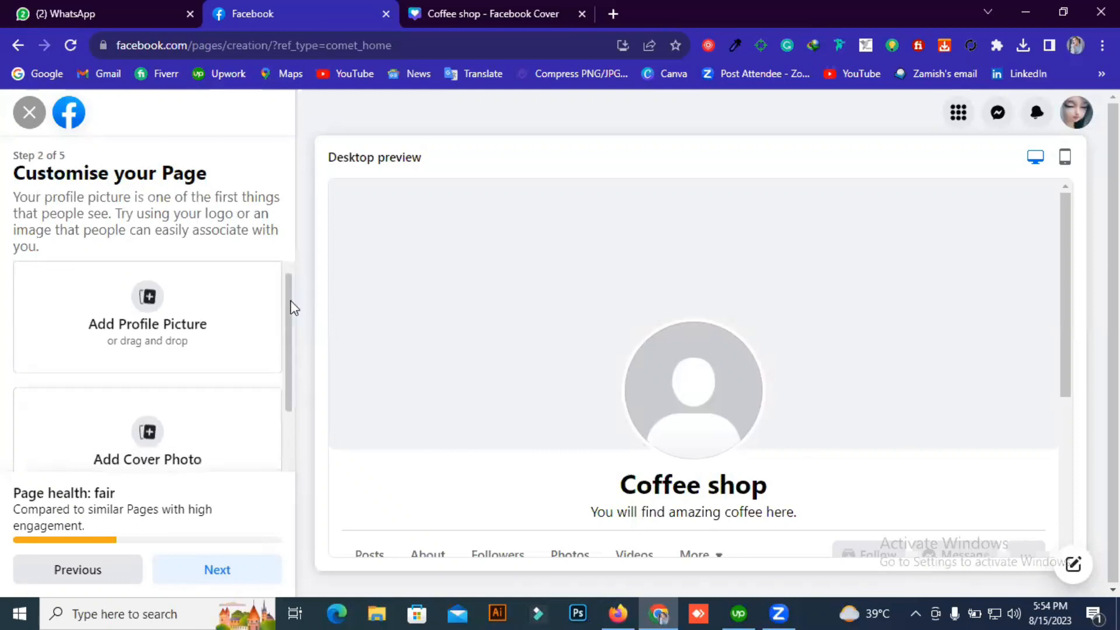
scroll(292, 308, up, 1)
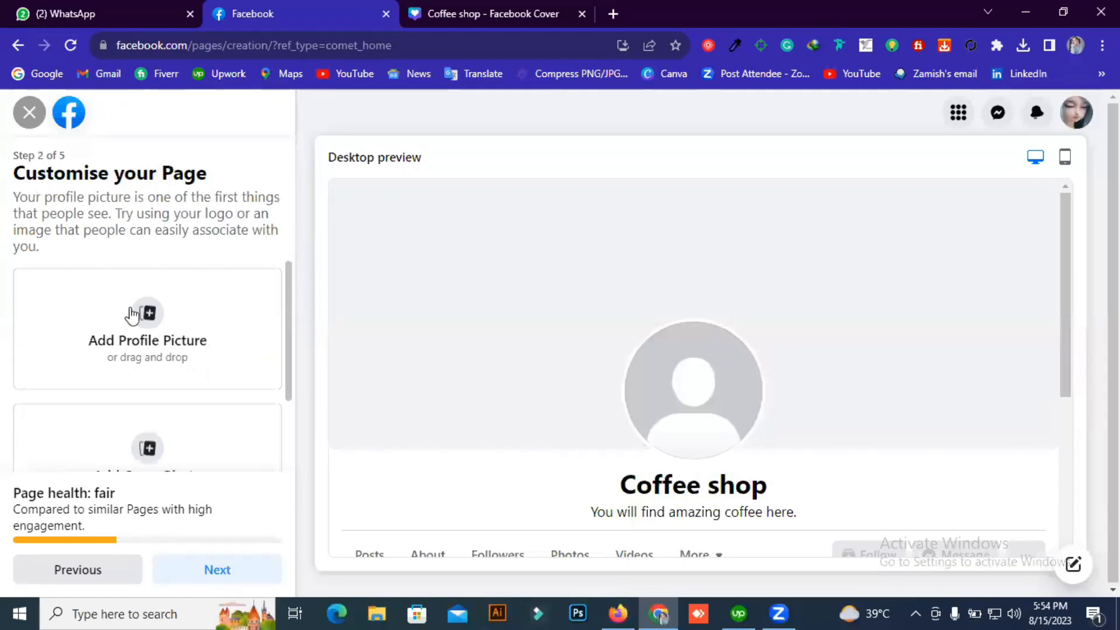
scroll(290, 327, down, 1)
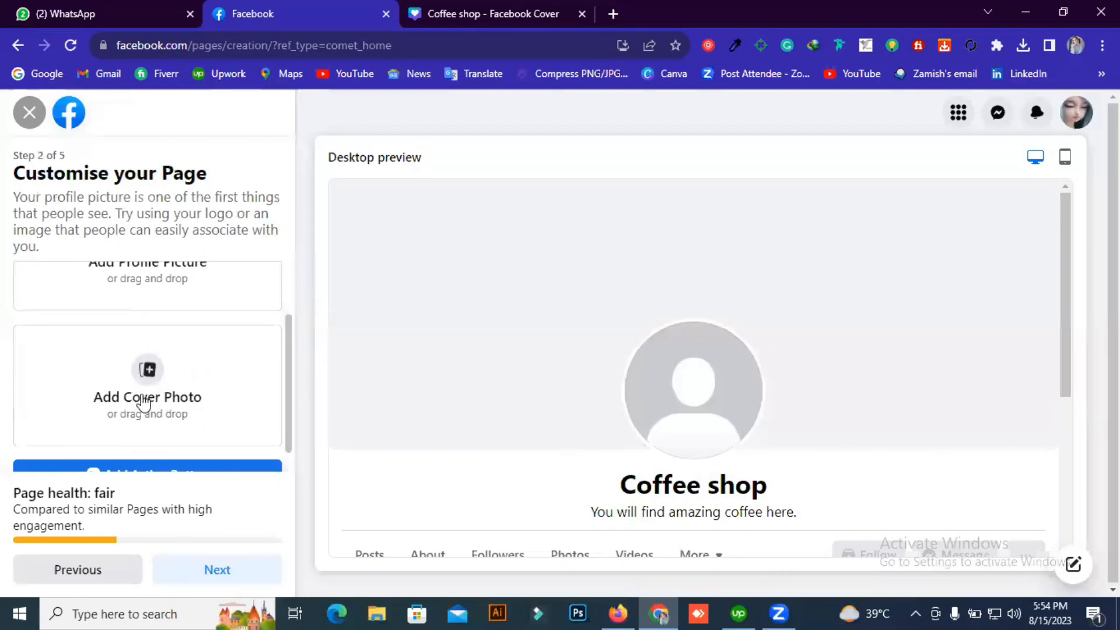
scroll(291, 358, up, 1)
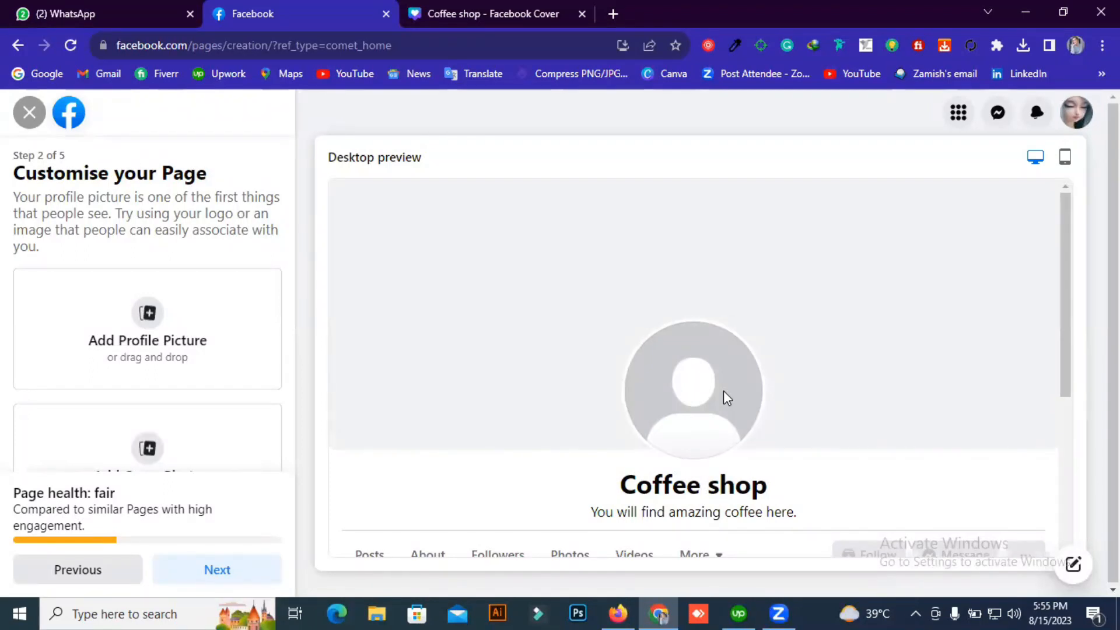
click(164, 335)
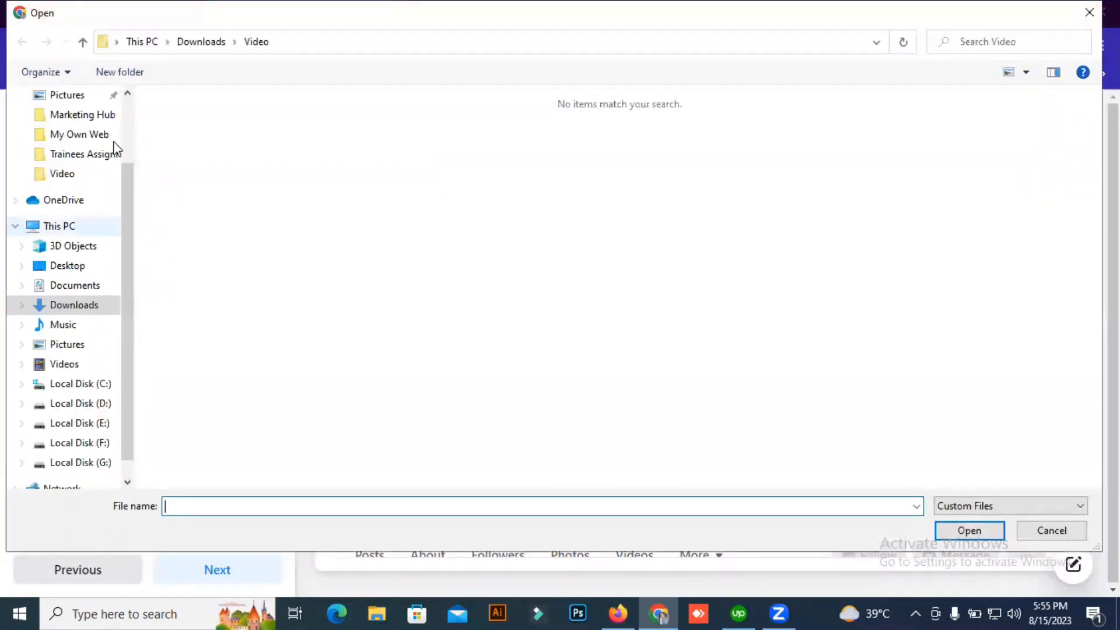
scroll(115, 145, up, 2)
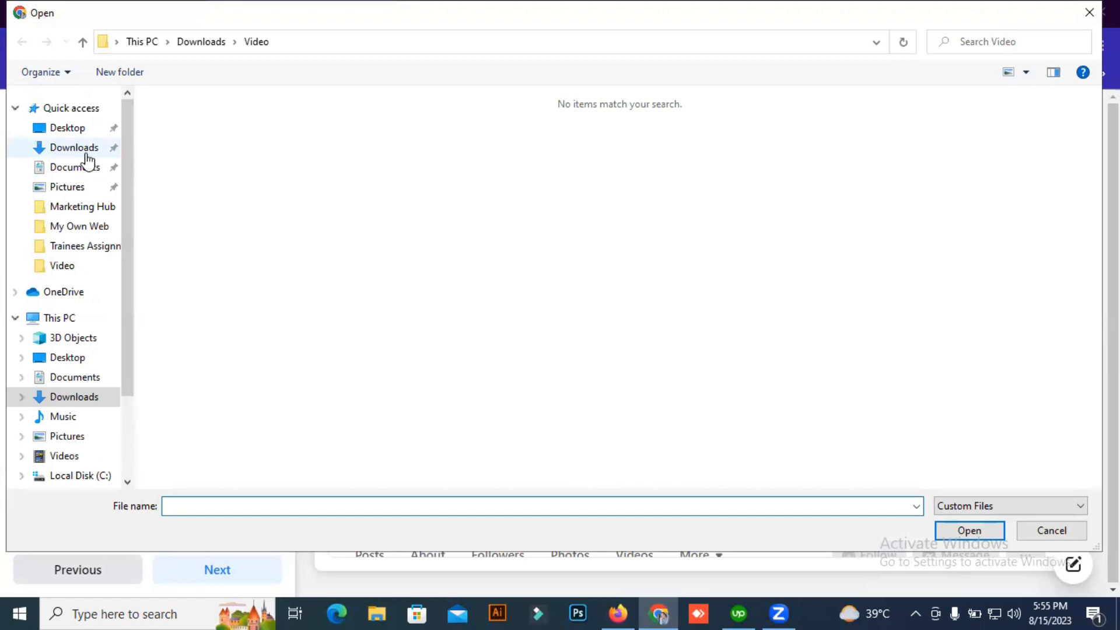
click(86, 151)
key(Return)
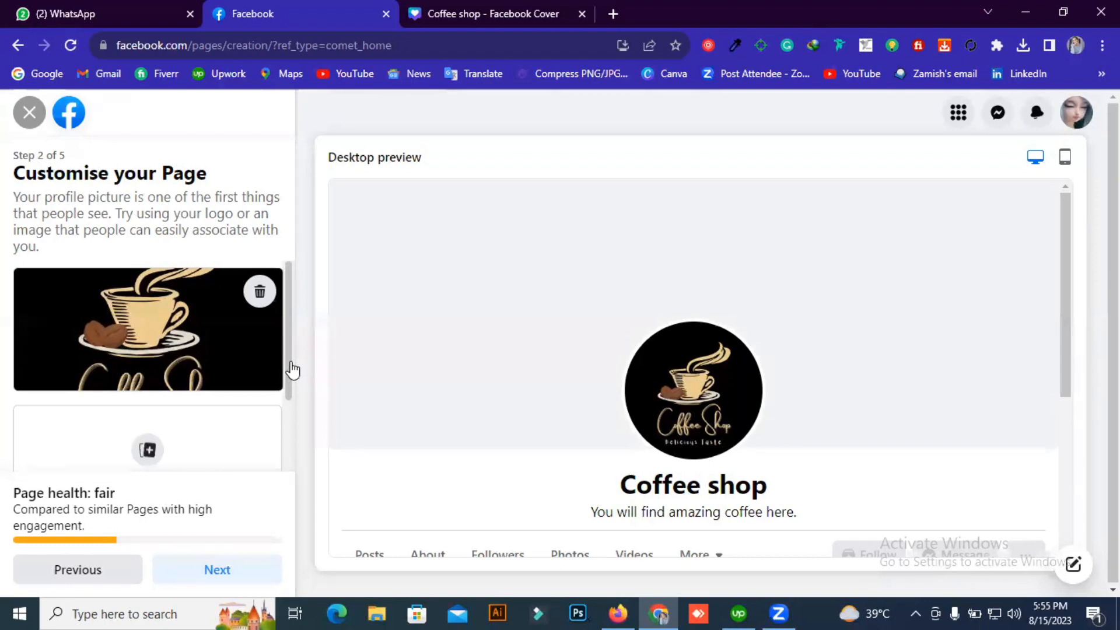
scroll(290, 379, down, 2)
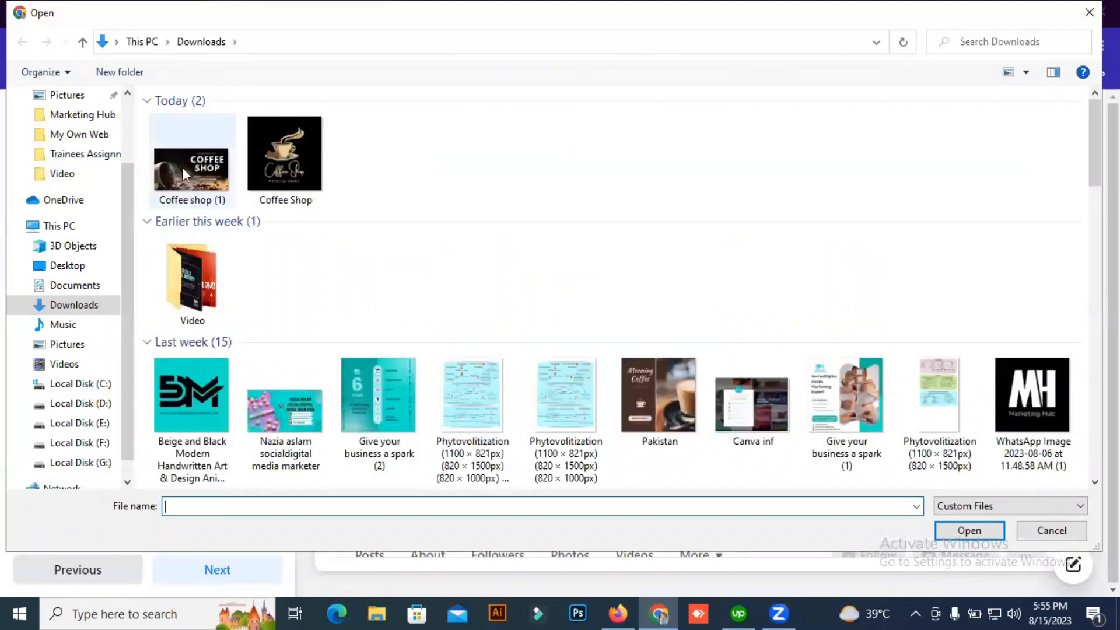
- Upload the Coffee shop (1) coffee-beans image from Downloads as the cover photo
click(182, 167)
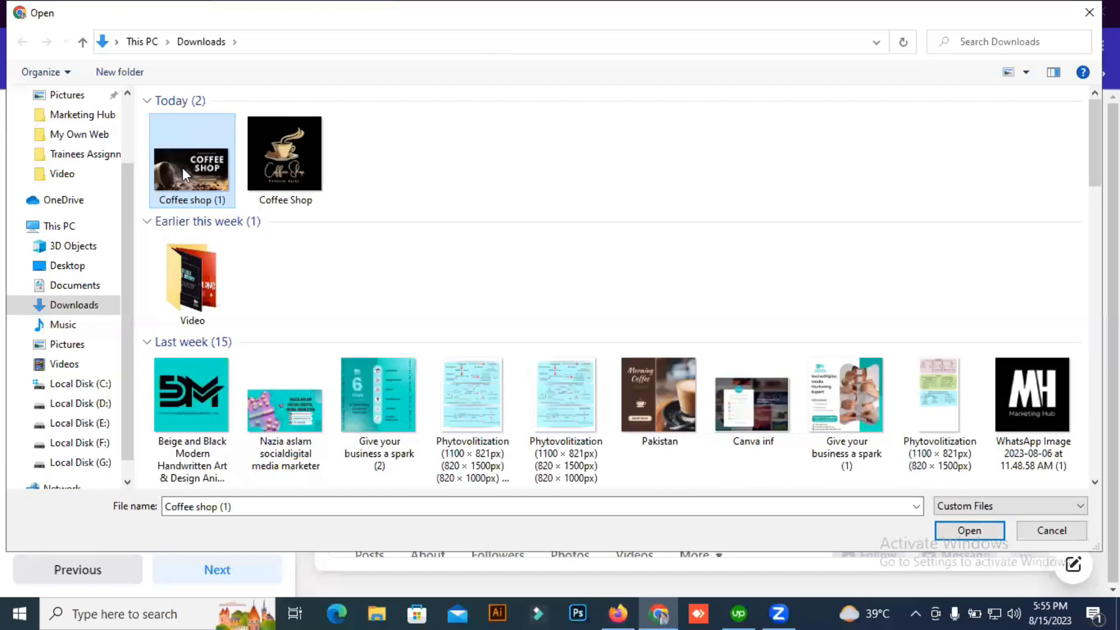
double_click(182, 167)
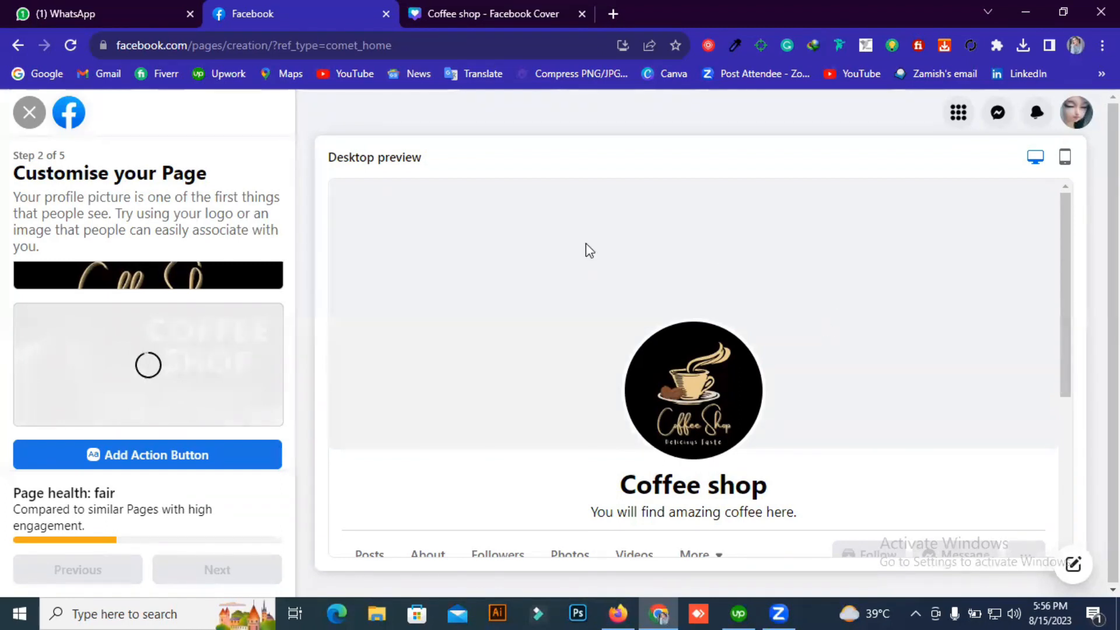
scroll(306, 341, up, 2)
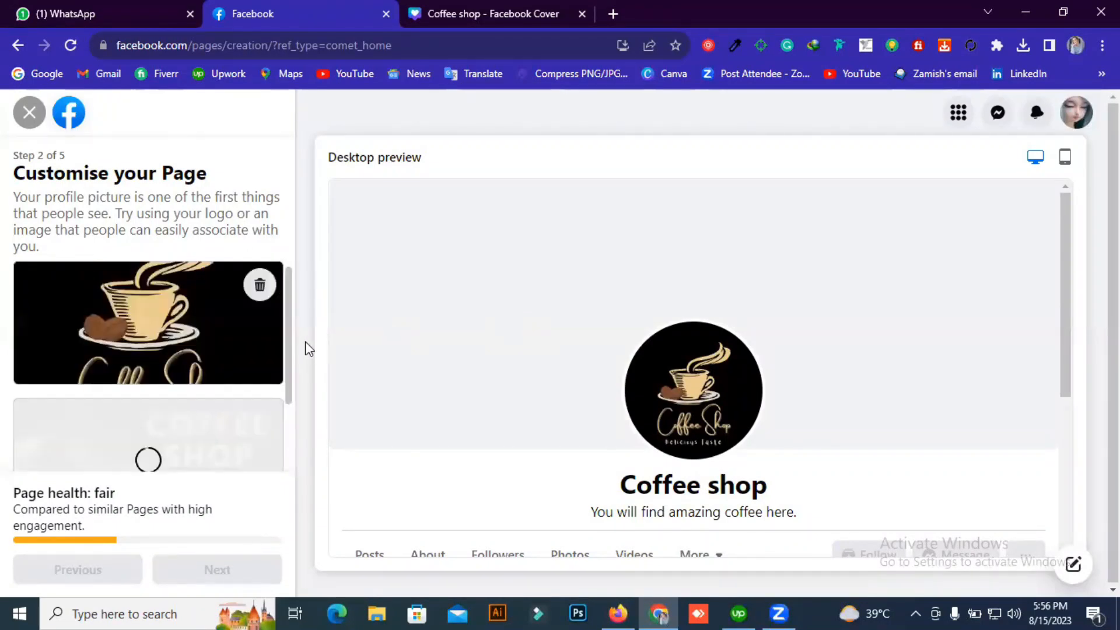
scroll(306, 341, down, 2)
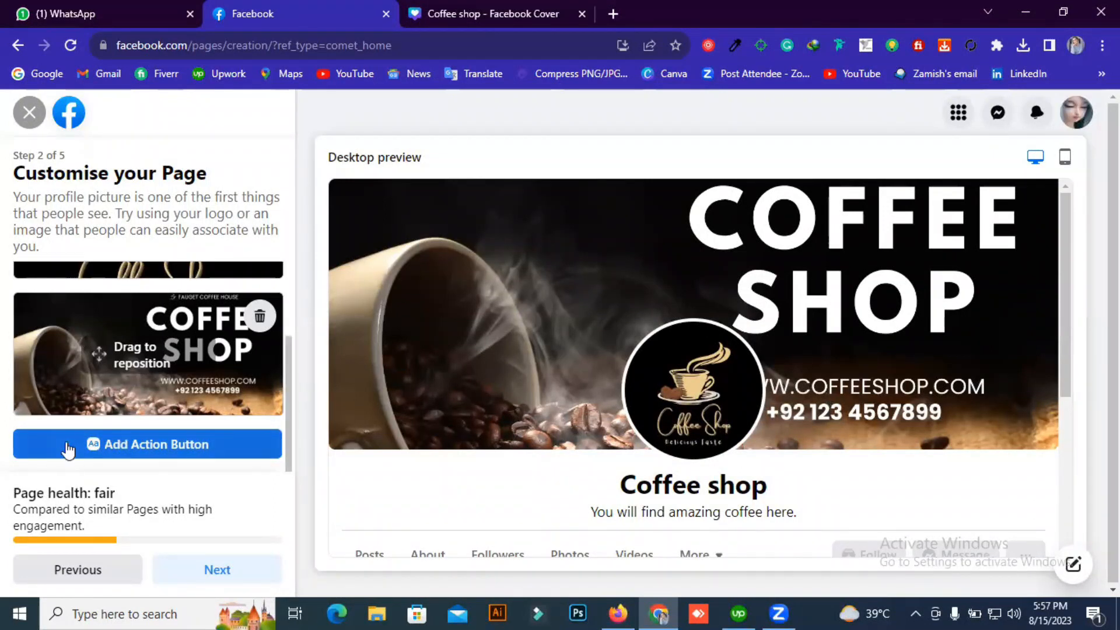
- Start adding an action button and review the available button options
click(168, 451)
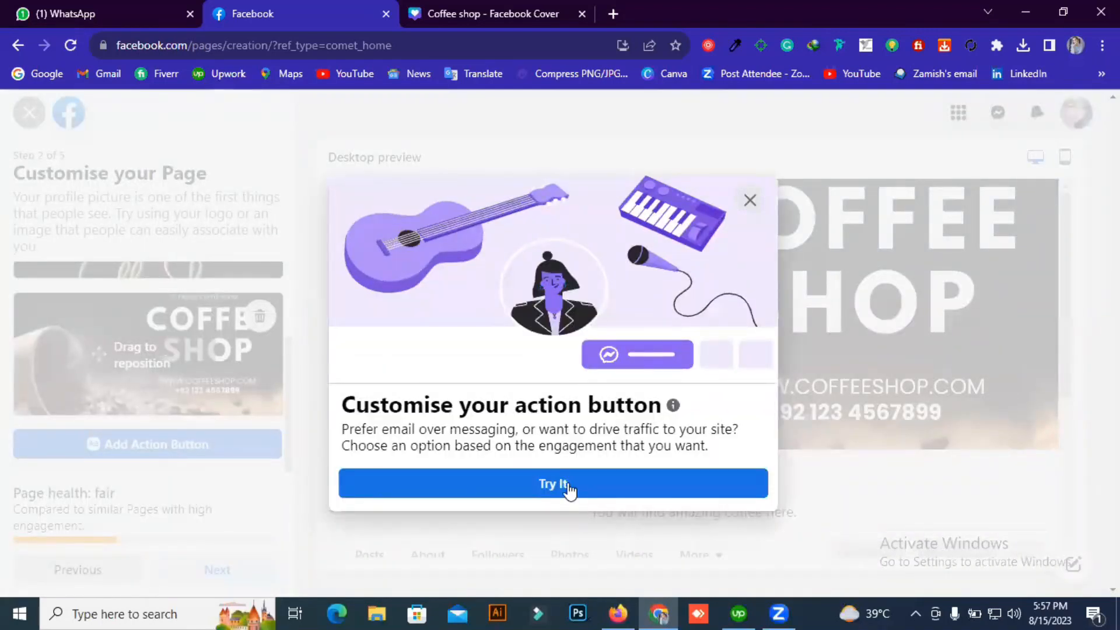
click(569, 492)
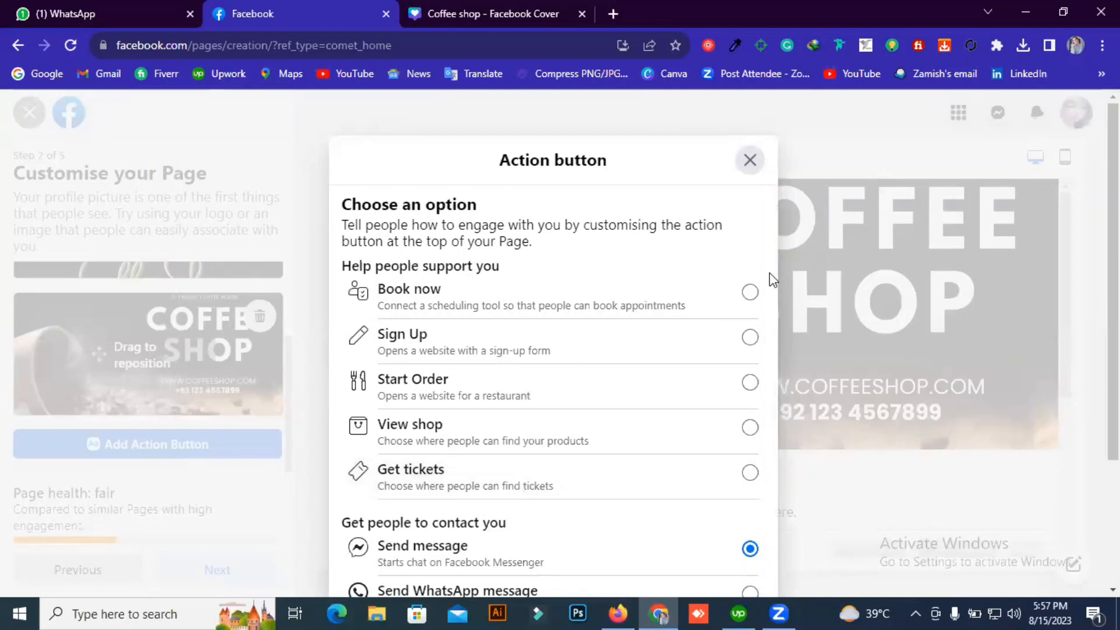
mouse_move(769, 272)
mouse_down()
mouse_move(770, 423)
mouse_move(775, 258)
mouse_up()
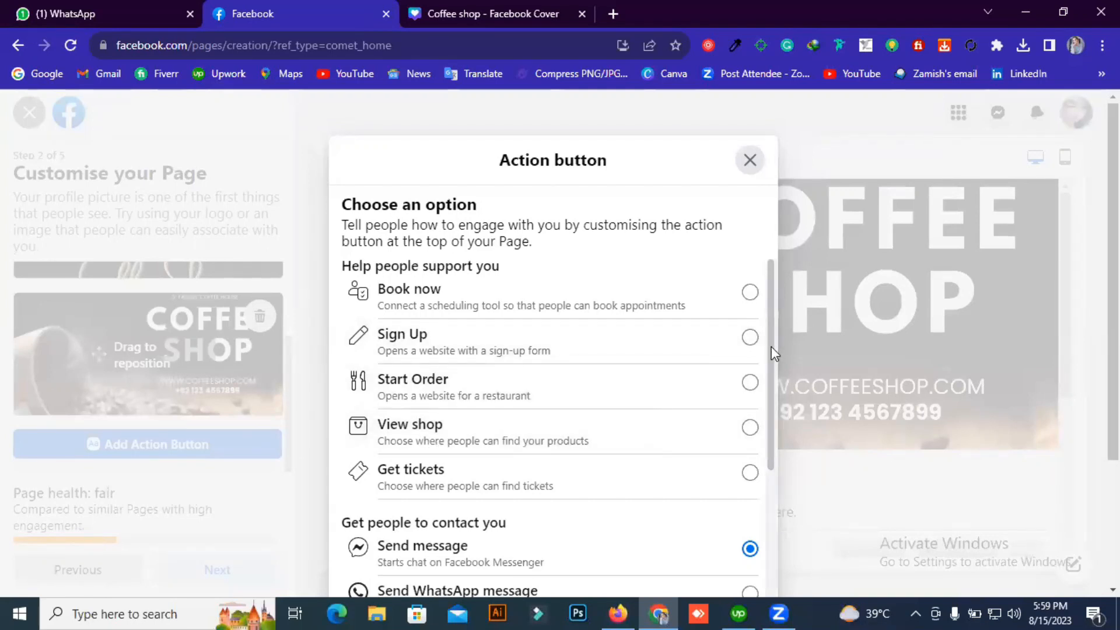
scroll(771, 346, down, 2)
scroll(768, 432, down, 2)
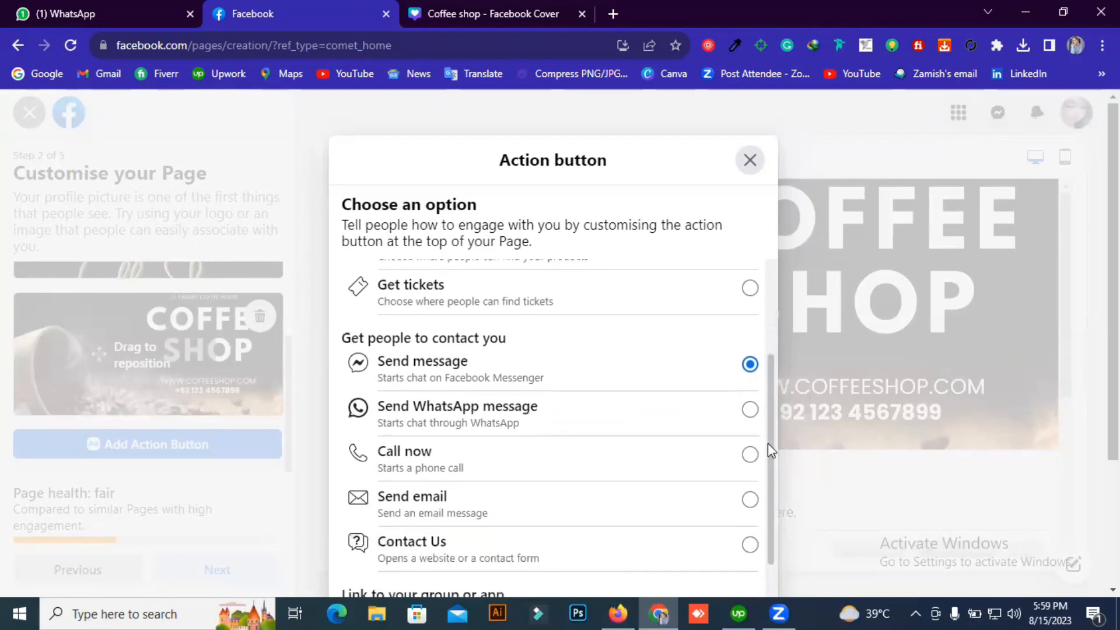
scroll(769, 467, down, 1)
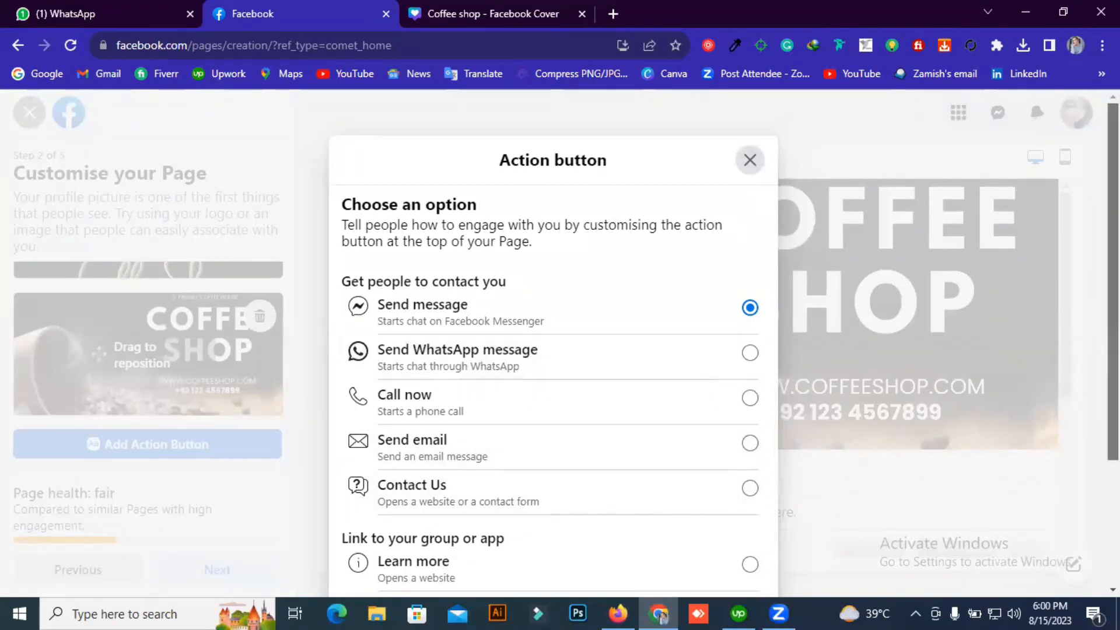
scroll(755, 172, down, 3)
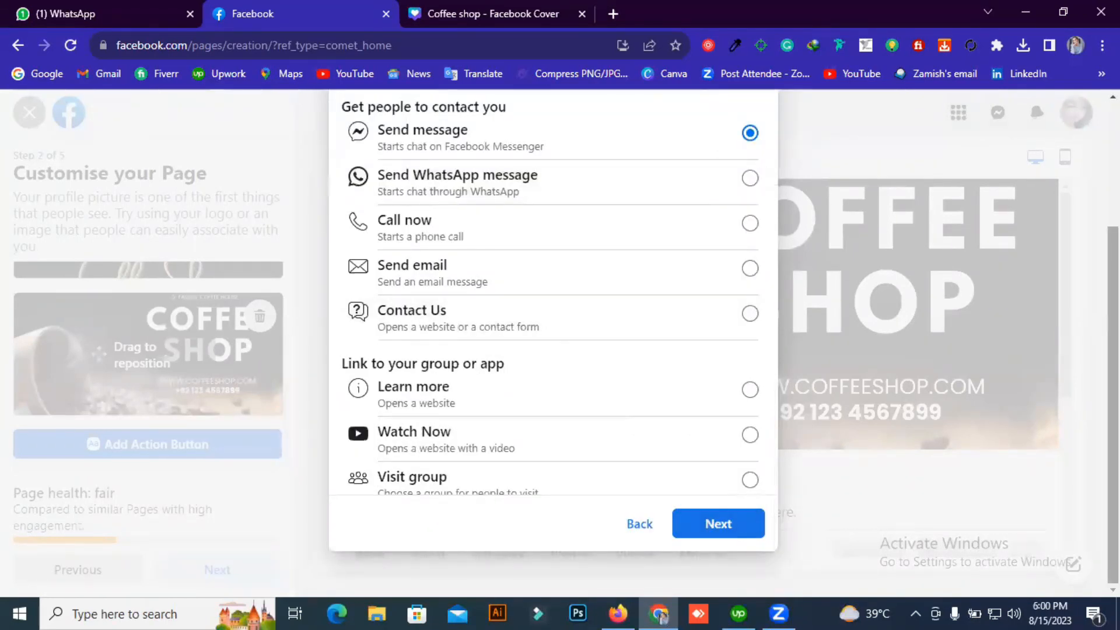
scroll(775, 328, up, 3)
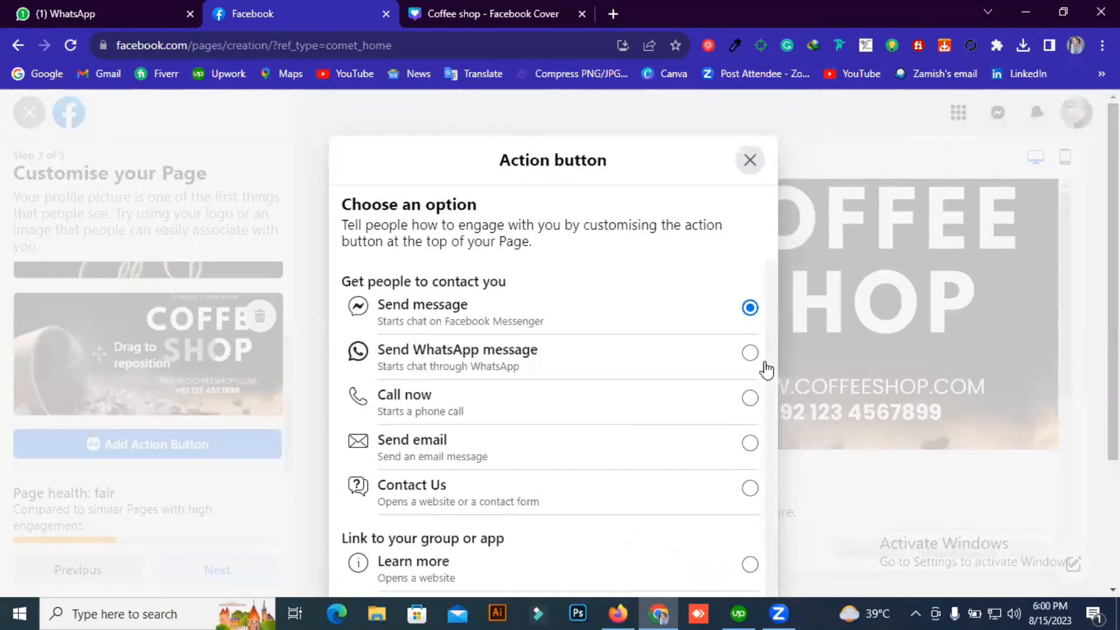
drag(769, 395, 772, 377)
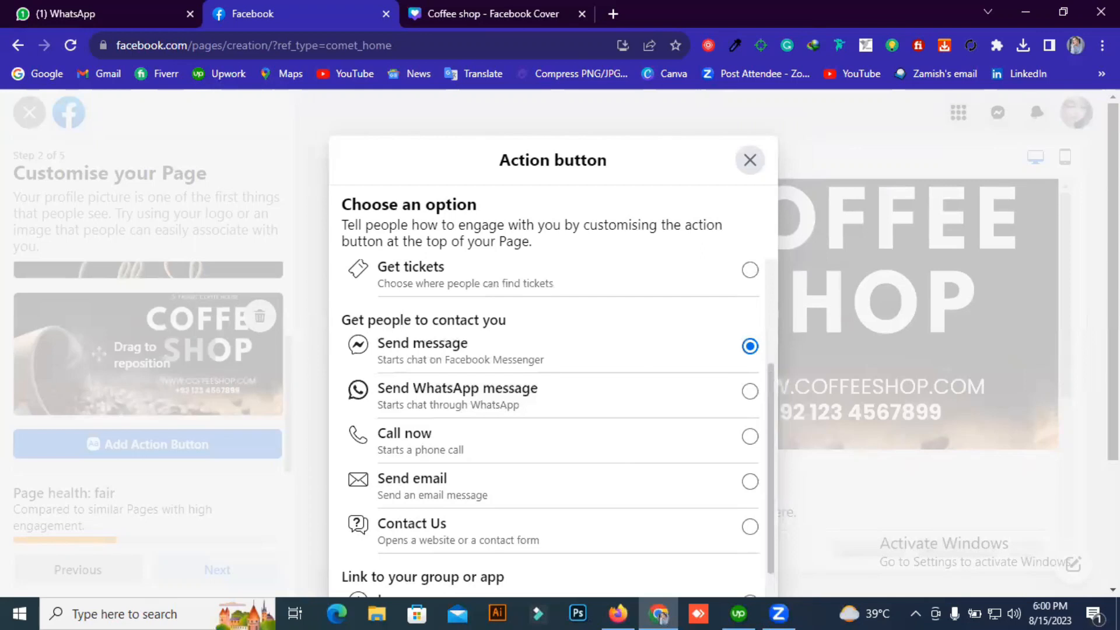
scroll(604, 556, down, 3)
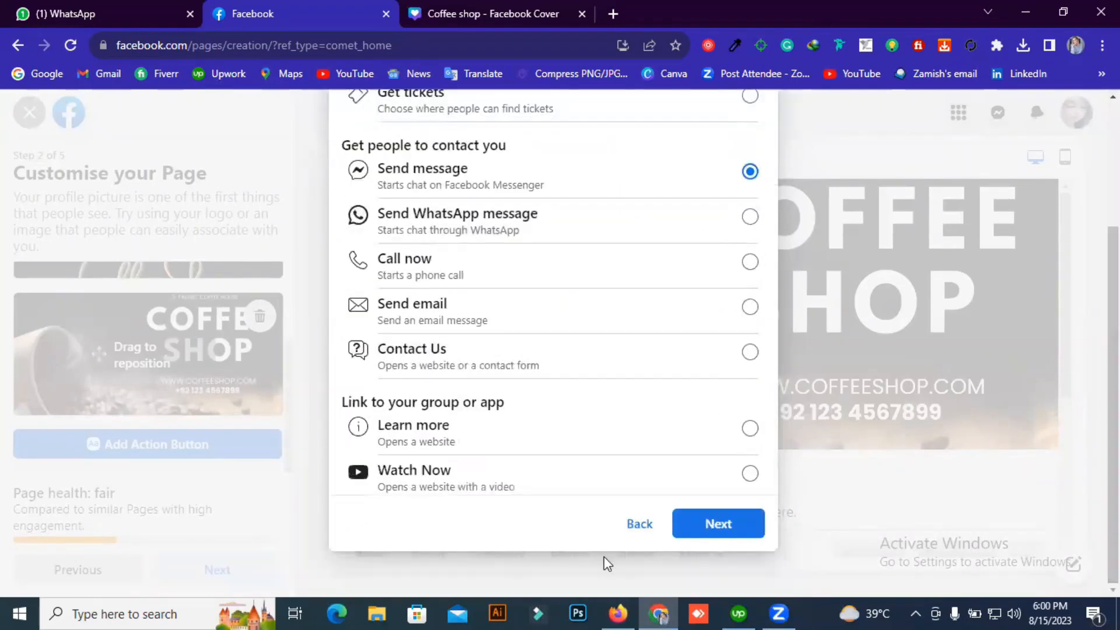
- Save Send message as the action button and continue to Step 3 of 5
click(740, 522)
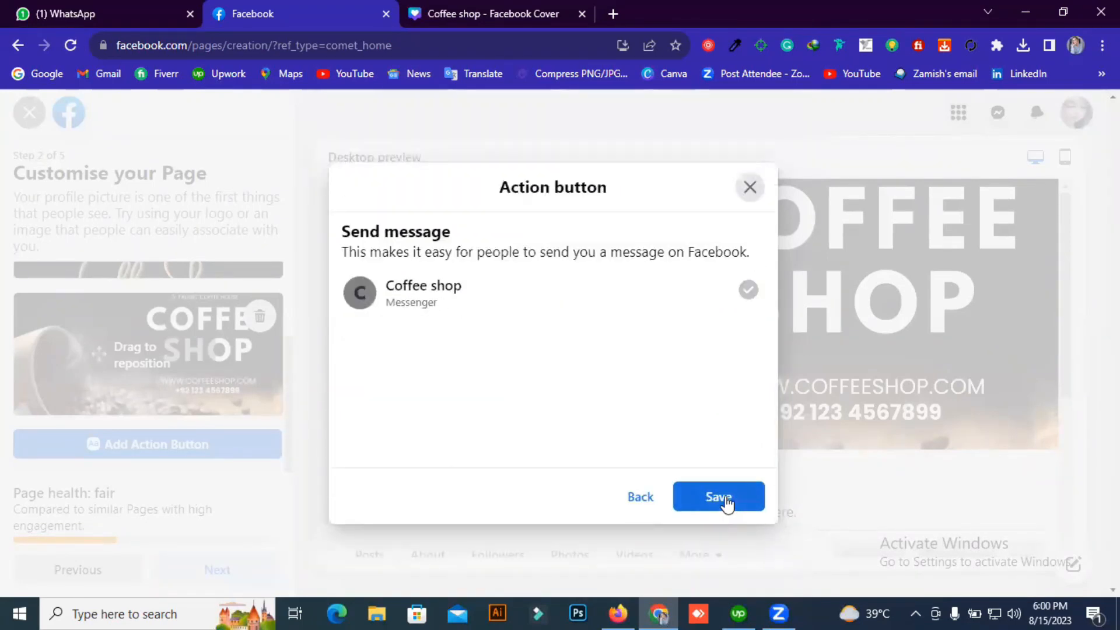
click(723, 497)
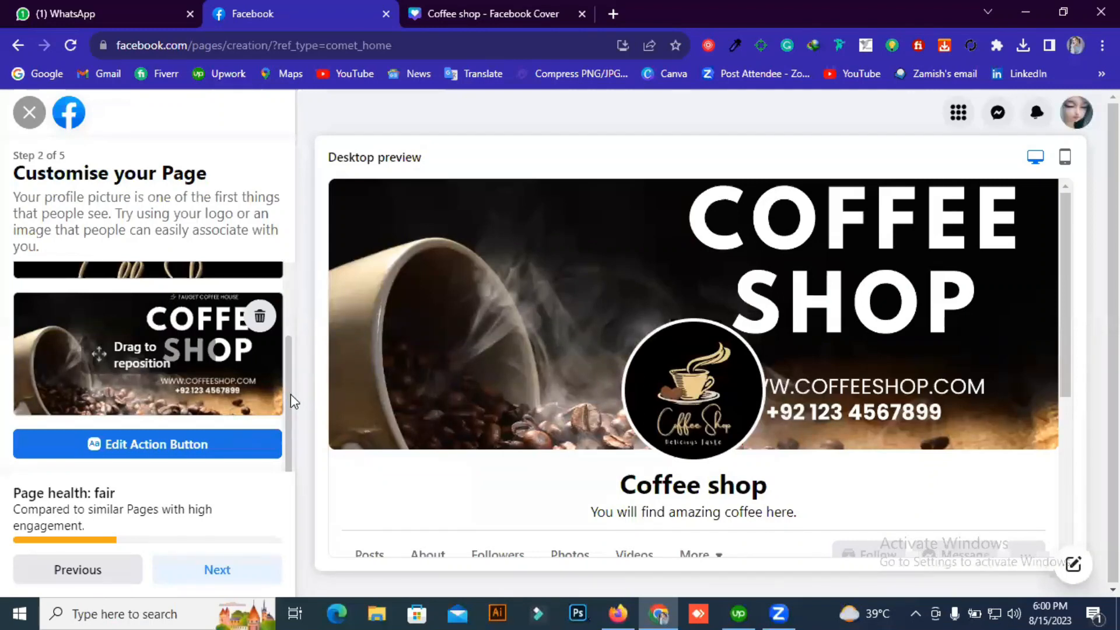
click(250, 569)
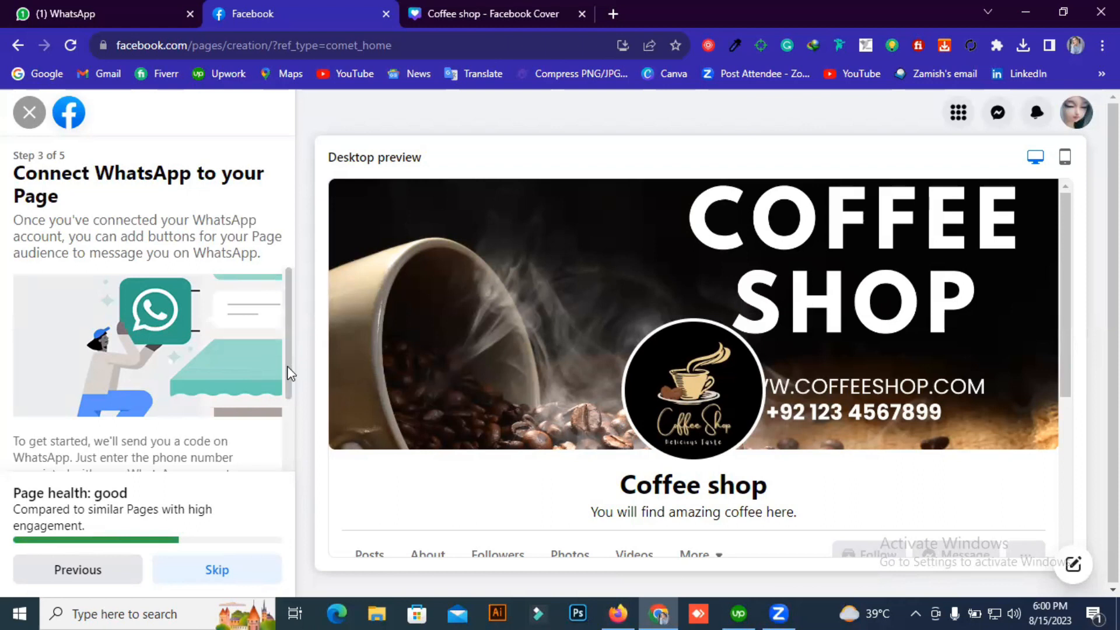
- Check the WhatsApp country code list and phone field, then skip WhatsApp to reach Step 4
drag(287, 365, 287, 450)
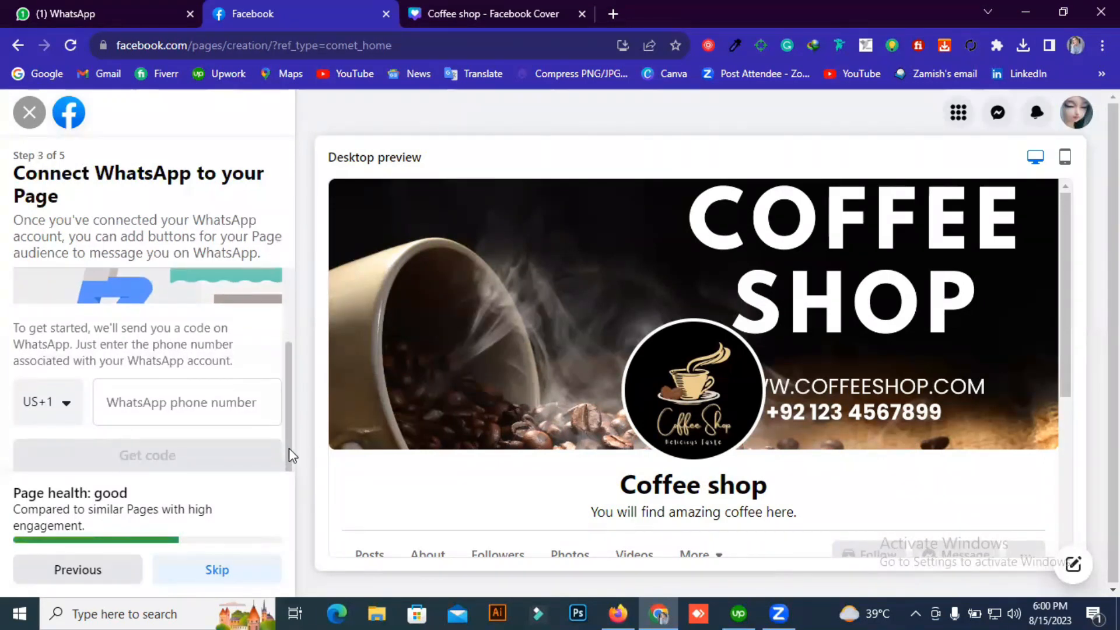
scroll(279, 365, up, 2)
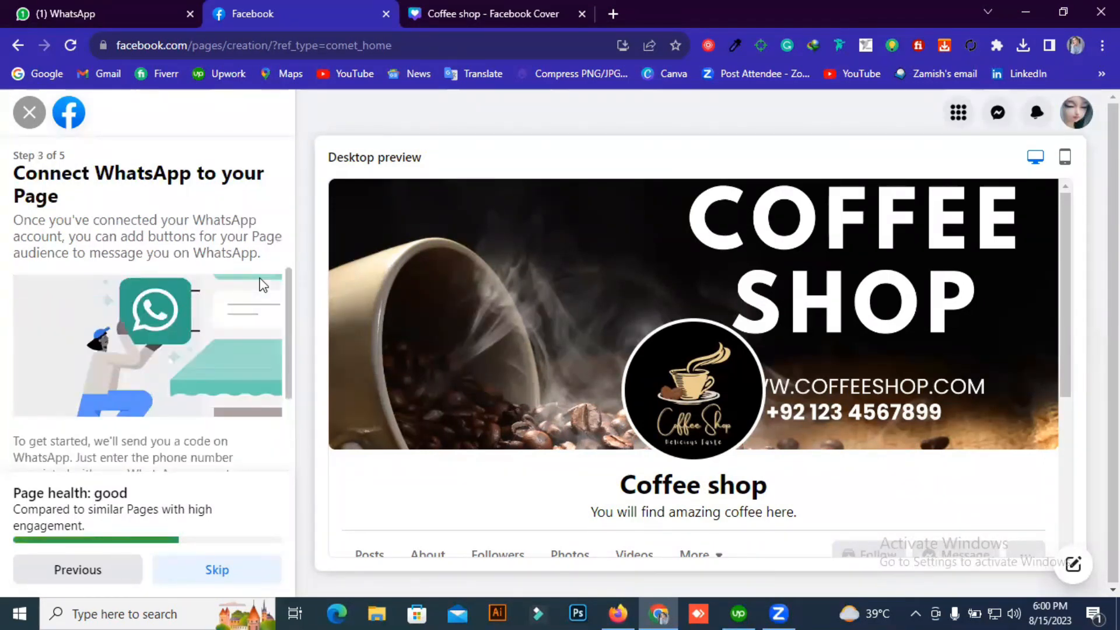
scroll(292, 409, down, 1)
scroll(292, 449, down, 2)
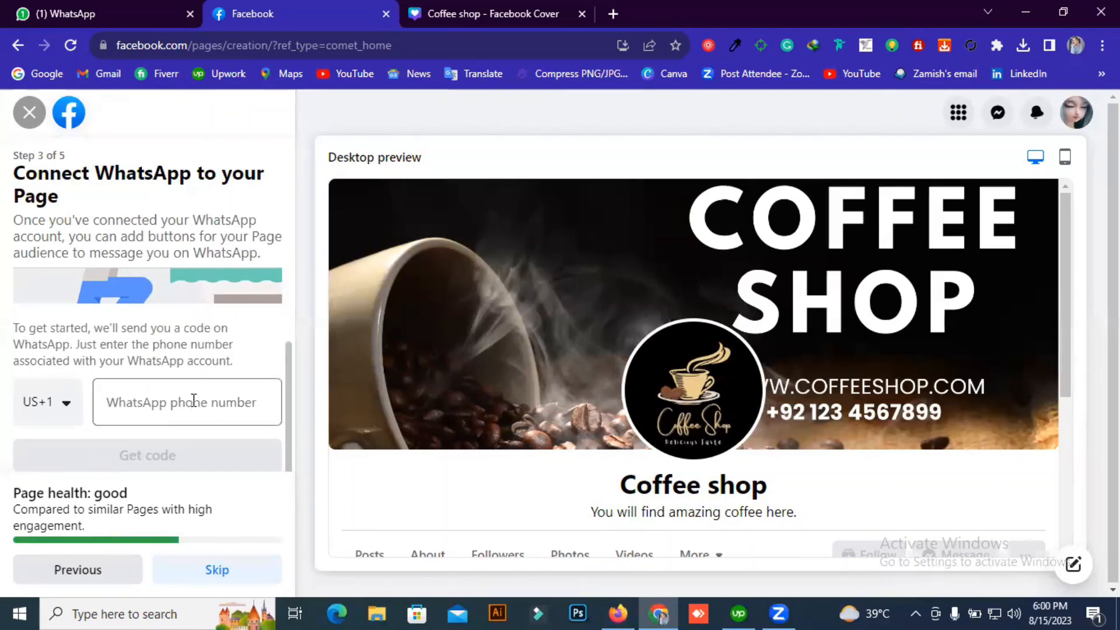
click(65, 416)
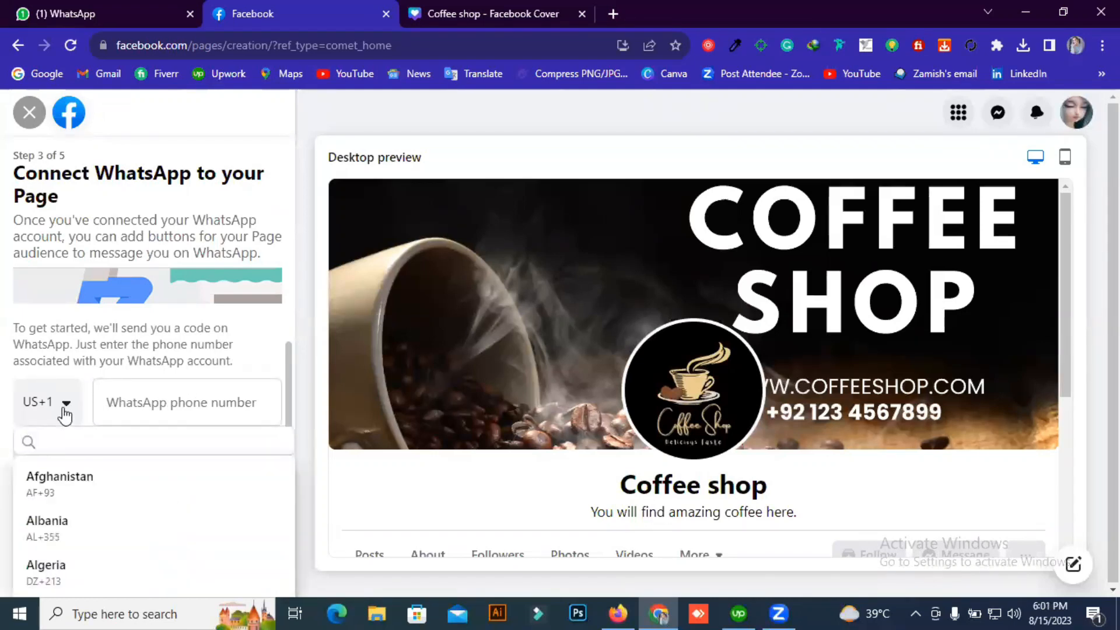
click(65, 416)
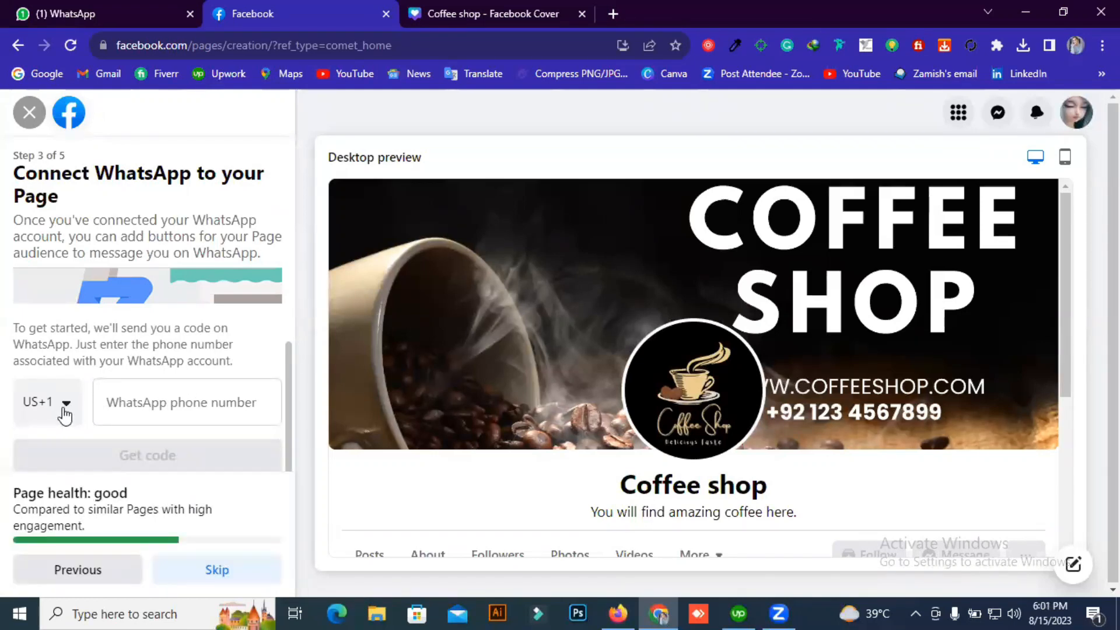
click(208, 409)
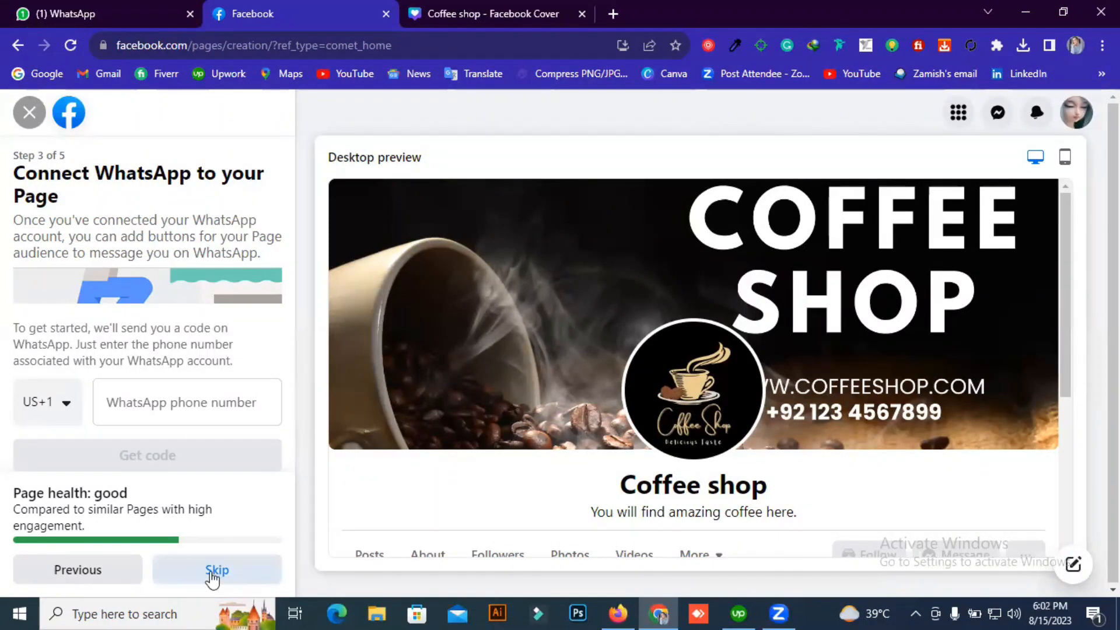
click(213, 572)
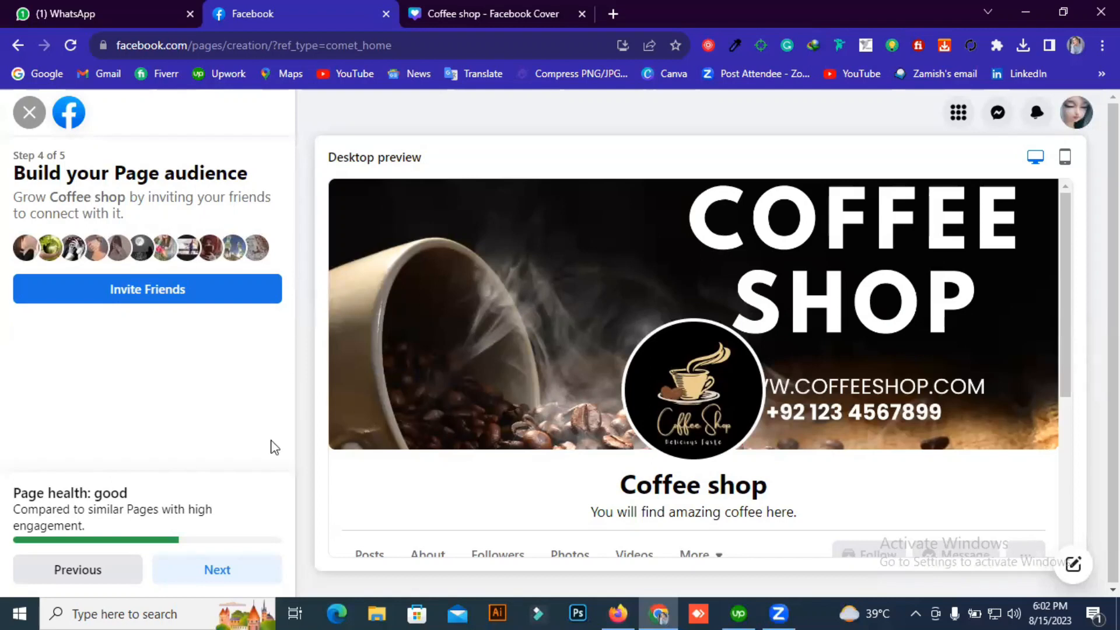
- Pass the friend invitations, keep Page notifications on, and finish to open the Coffee shop Page
click(239, 570)
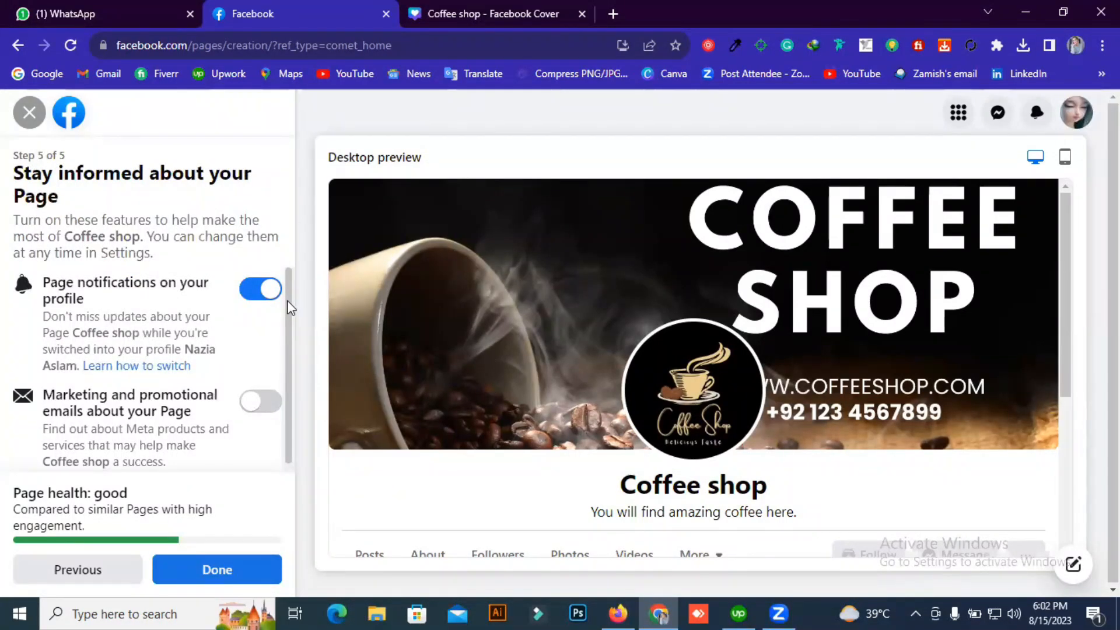
scroll(292, 327, down, 1)
scroll(293, 297, up, 1)
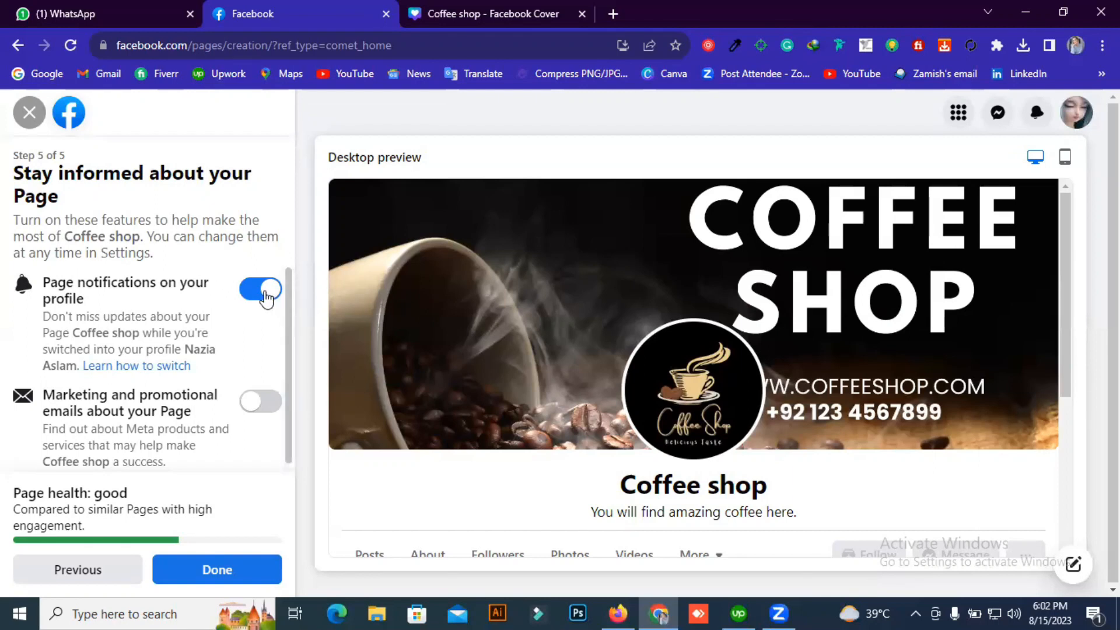
click(220, 570)
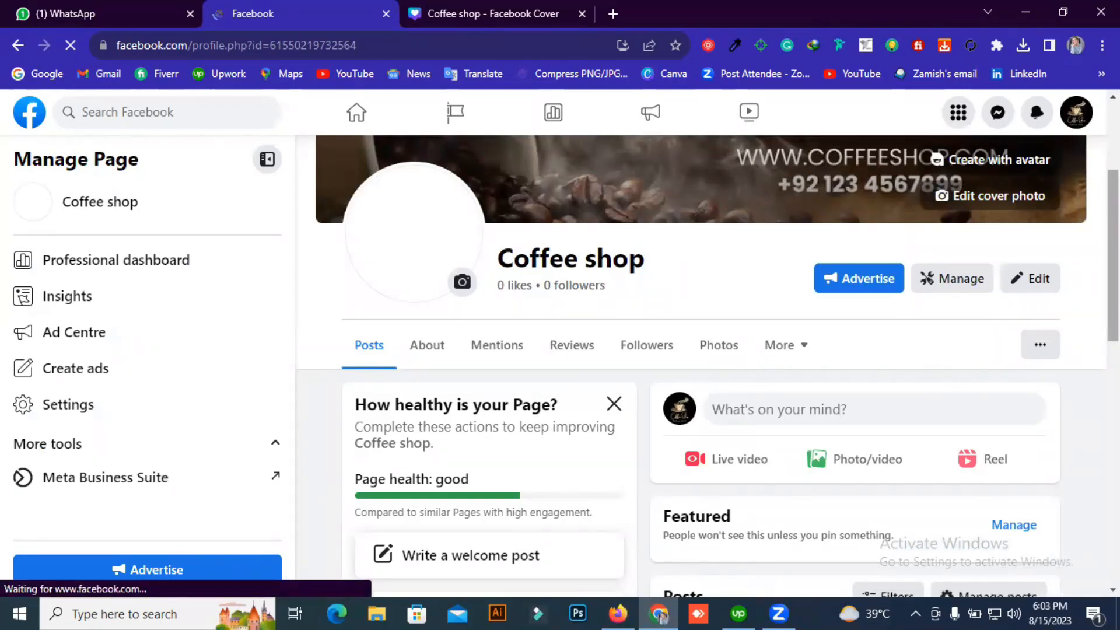
scroll(899, 161, up, 3)
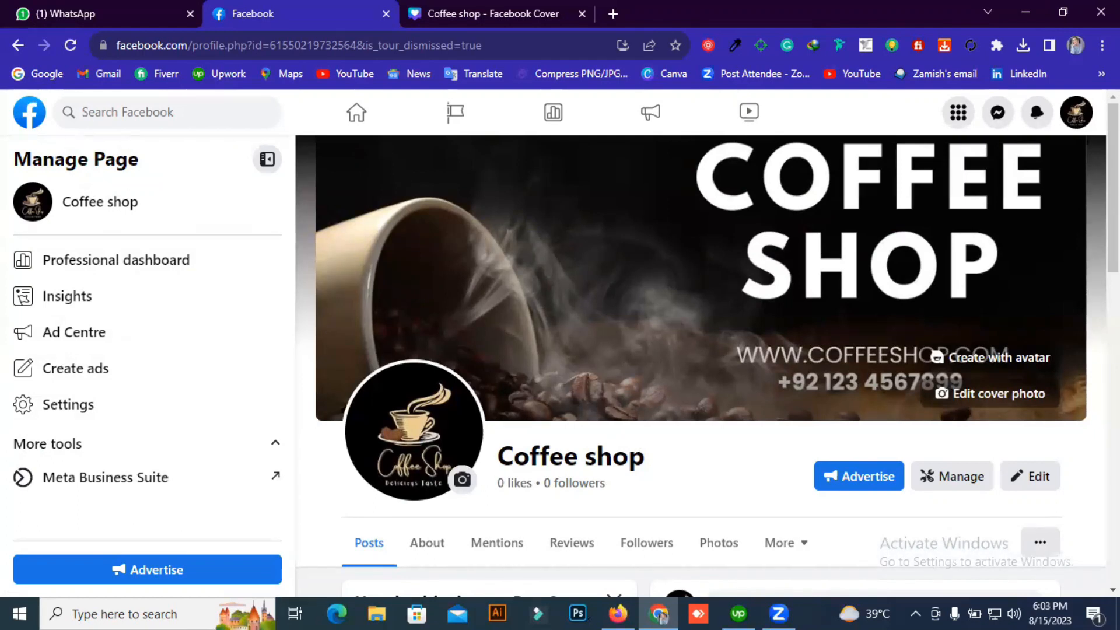
scroll(484, 370, down, 3)
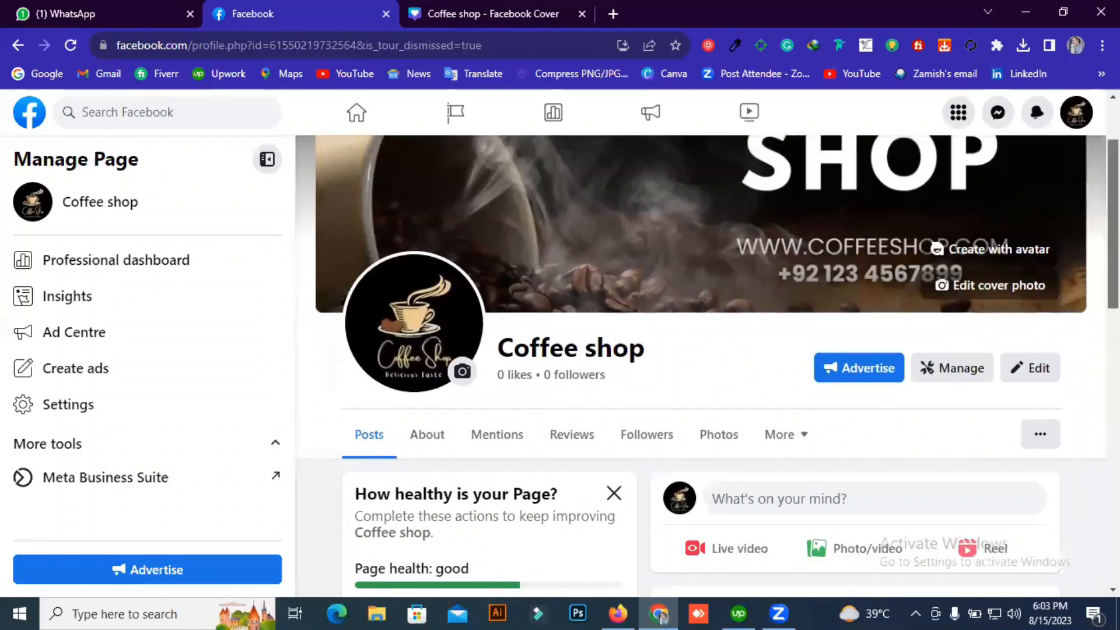
scroll(574, 374, down, 2)
scroll(885, 500, down, 4)
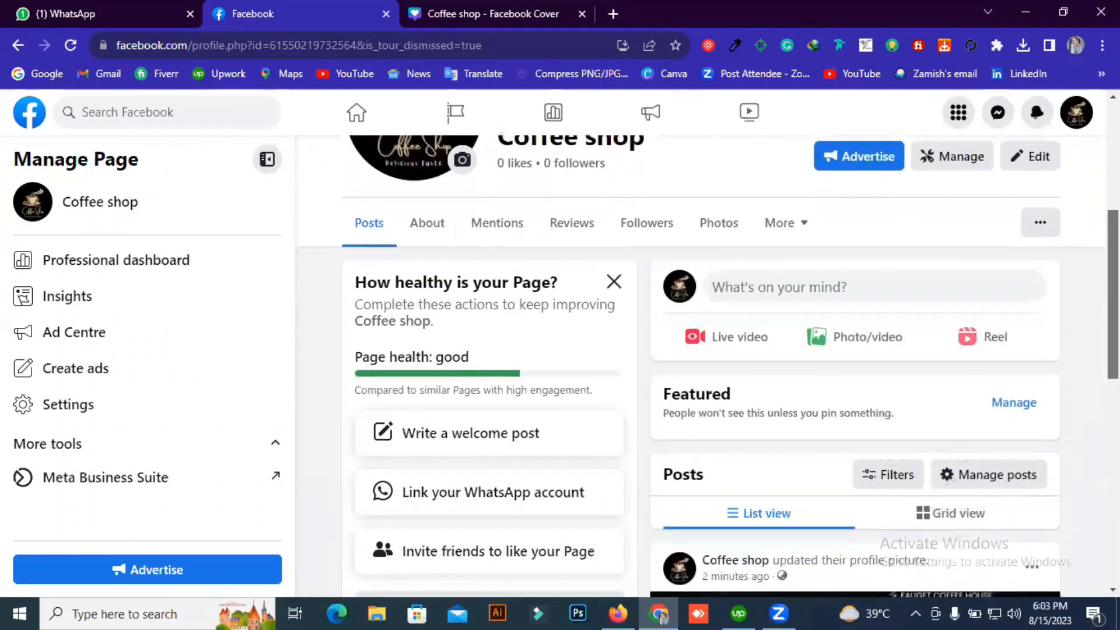
scroll(885, 501, down, 2)
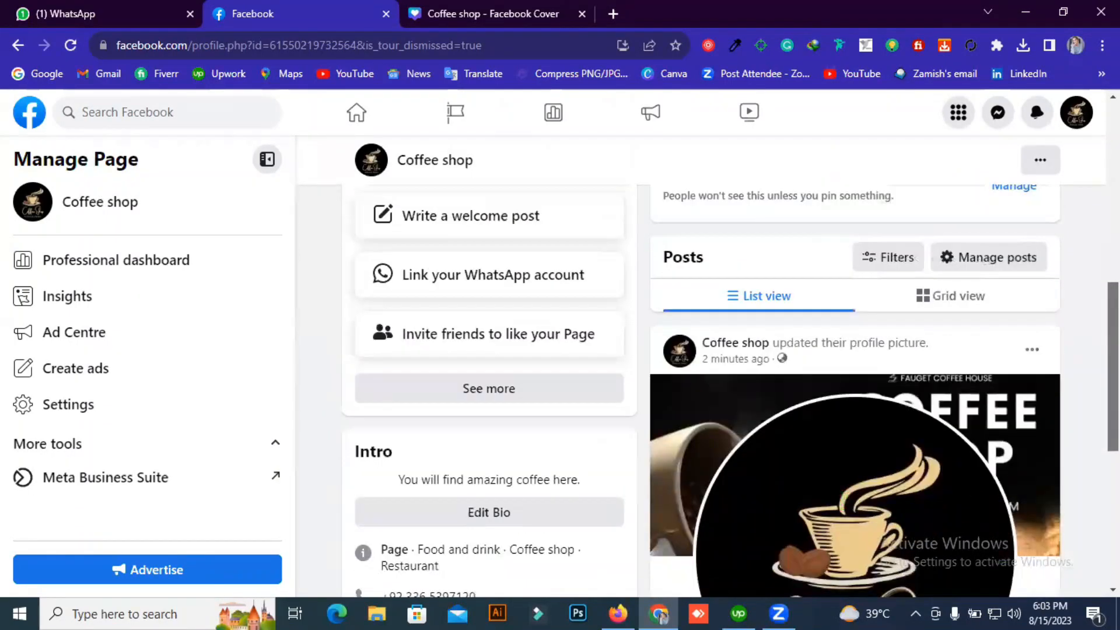
scroll(855, 406, down, 3)
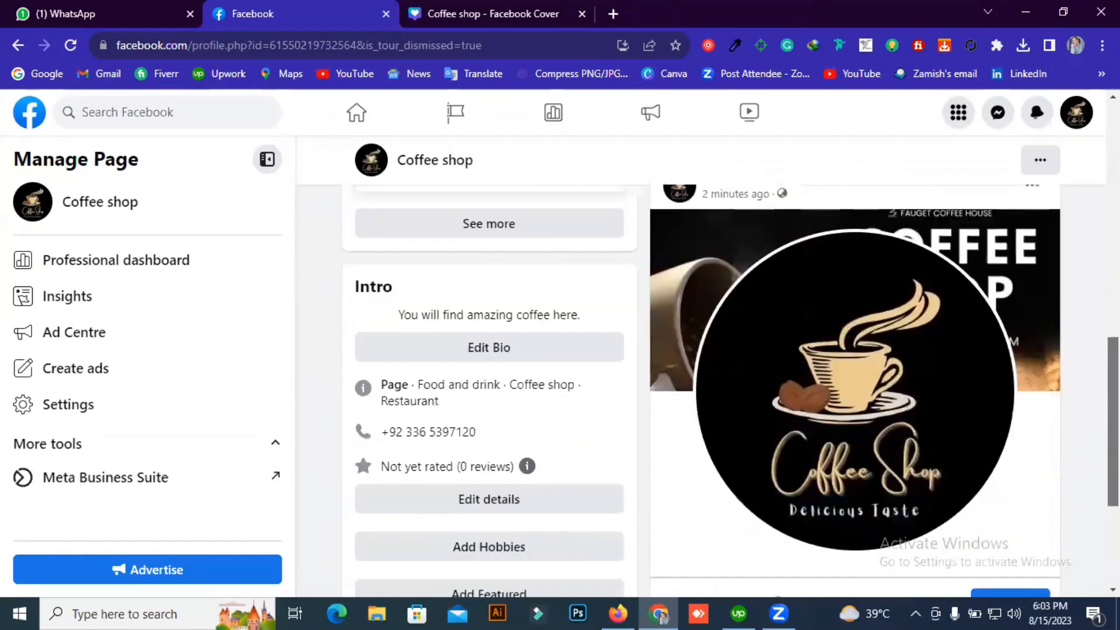
scroll(855, 407, down, 2)
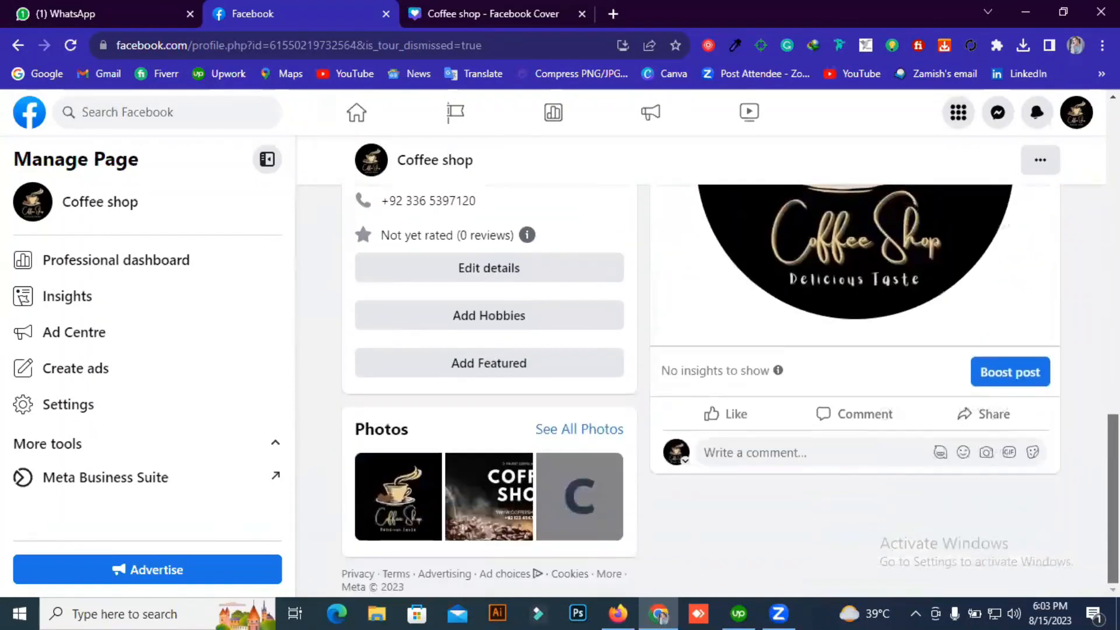
scroll(855, 407, up, 8)
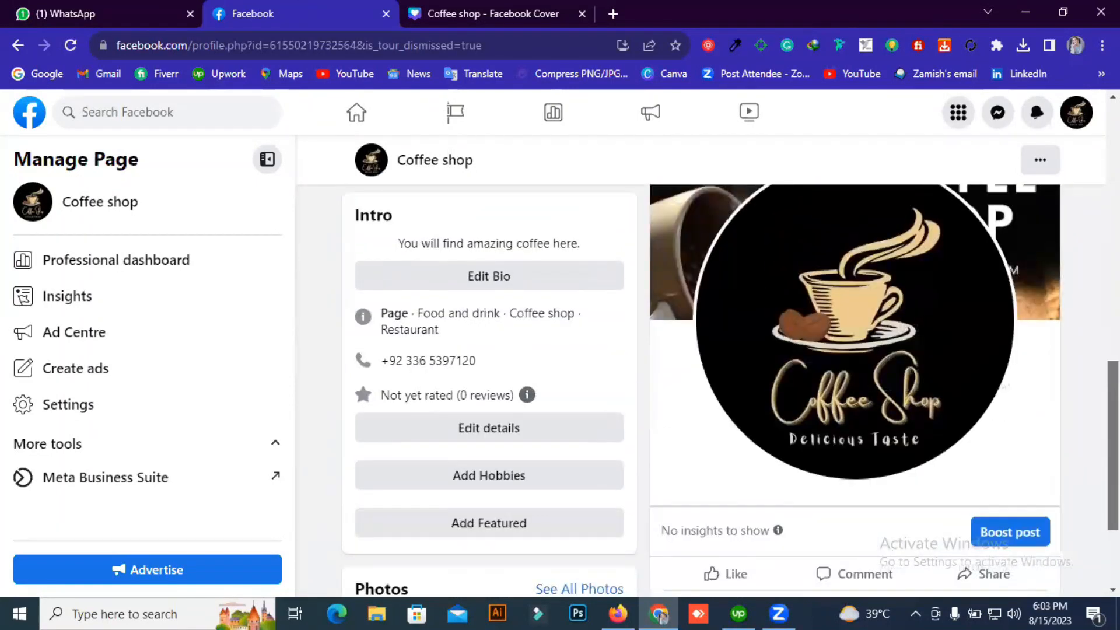
scroll(708, 350, up, 4)
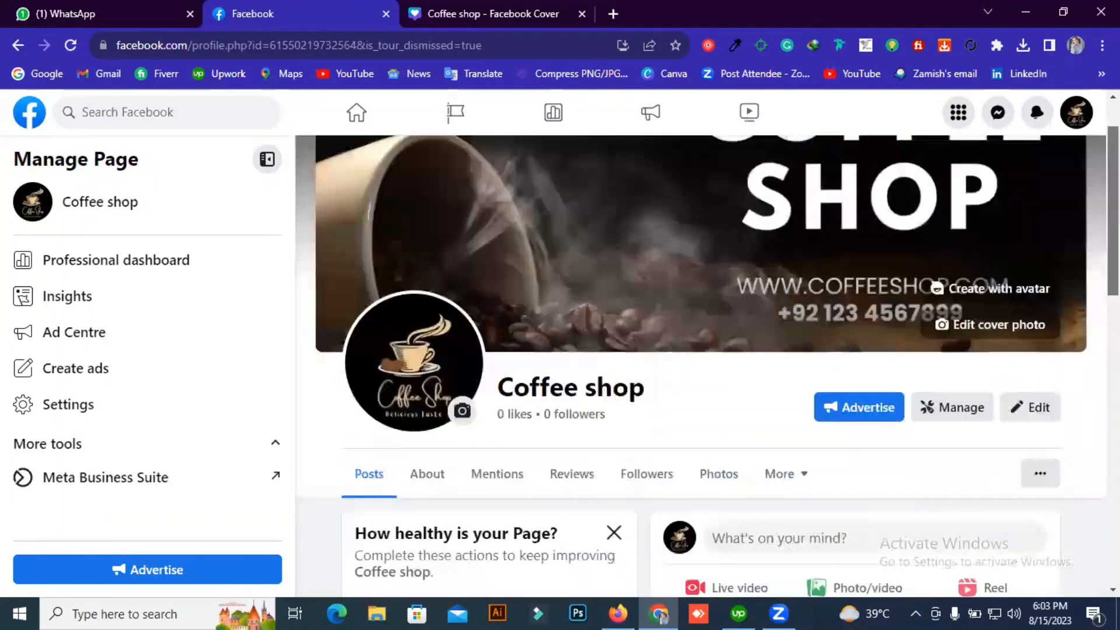
scroll(457, 315, up, 1)
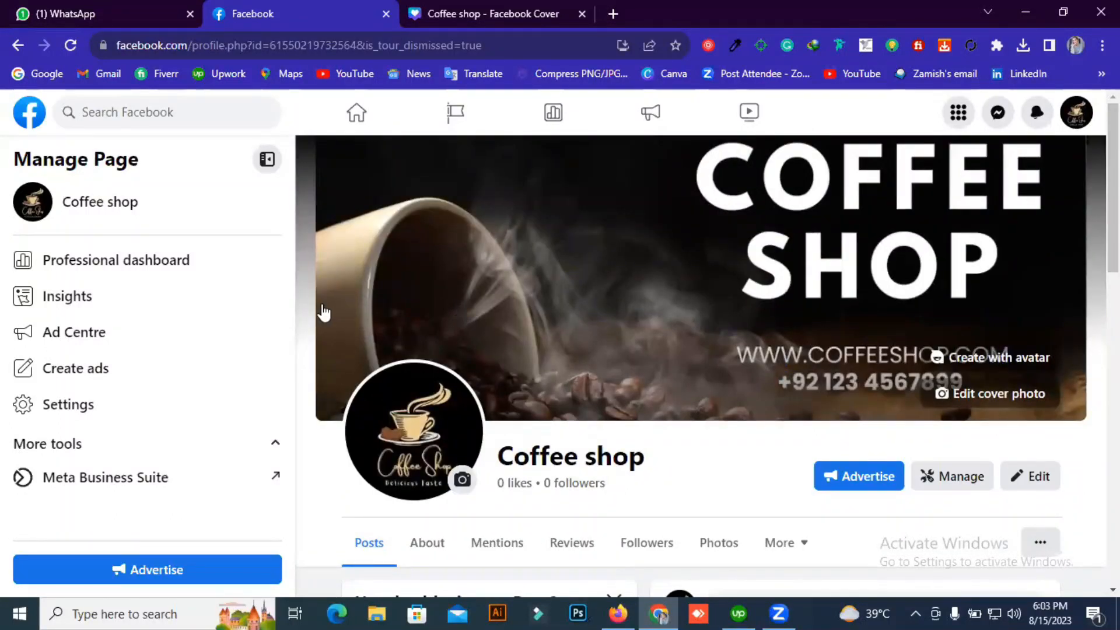